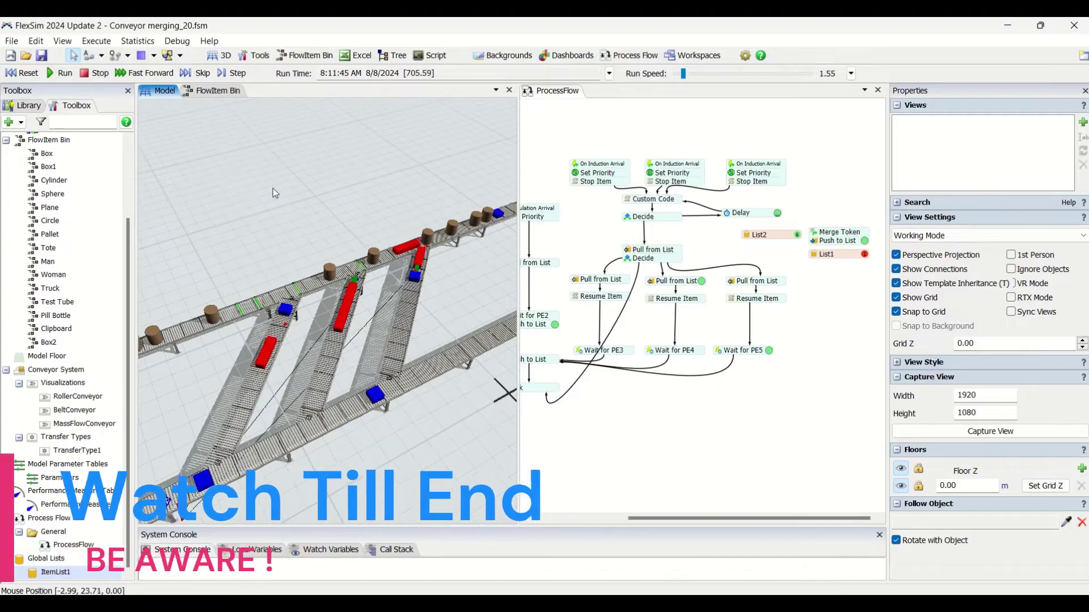
# - Examine the running conveyor merging simulation from several angles together with the layout of its process flow
pyautogui.moveTo(298, 196); pyautogui.dragTo(340, 190, button='right')
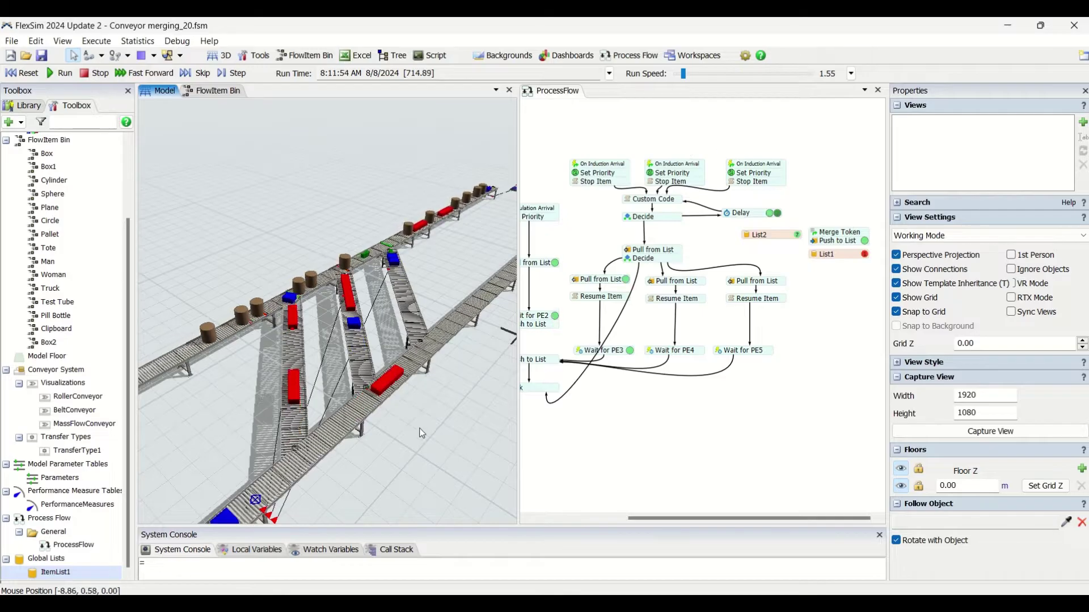
pyautogui.moveTo(391, 346); pyautogui.dragTo(413, 435)
pyautogui.moveTo(311, 240); pyautogui.dragTo(362, 435)
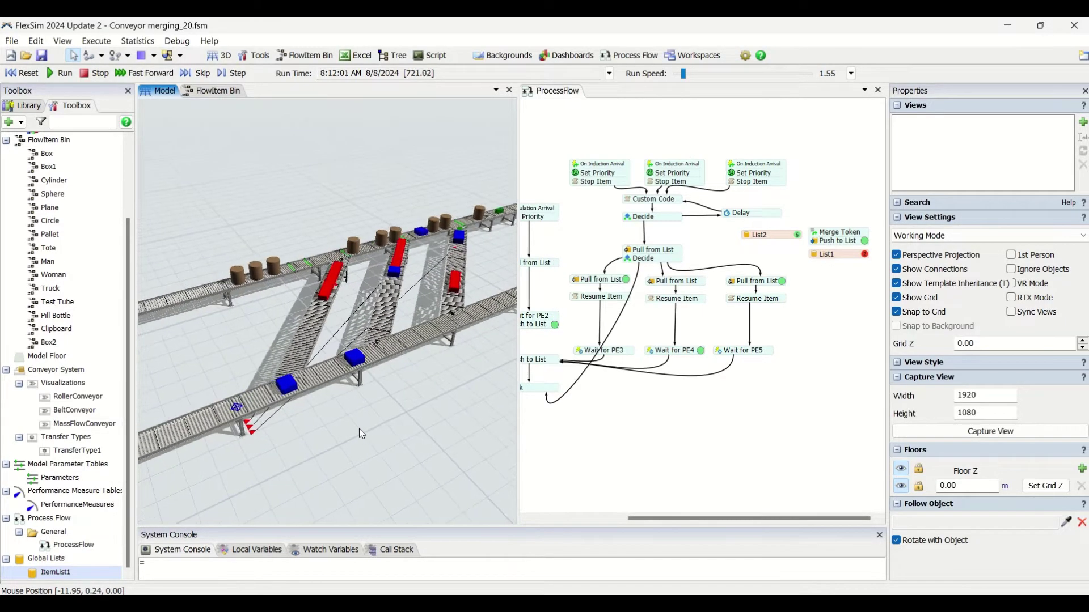
pyautogui.scroll(-3, 362, 434)
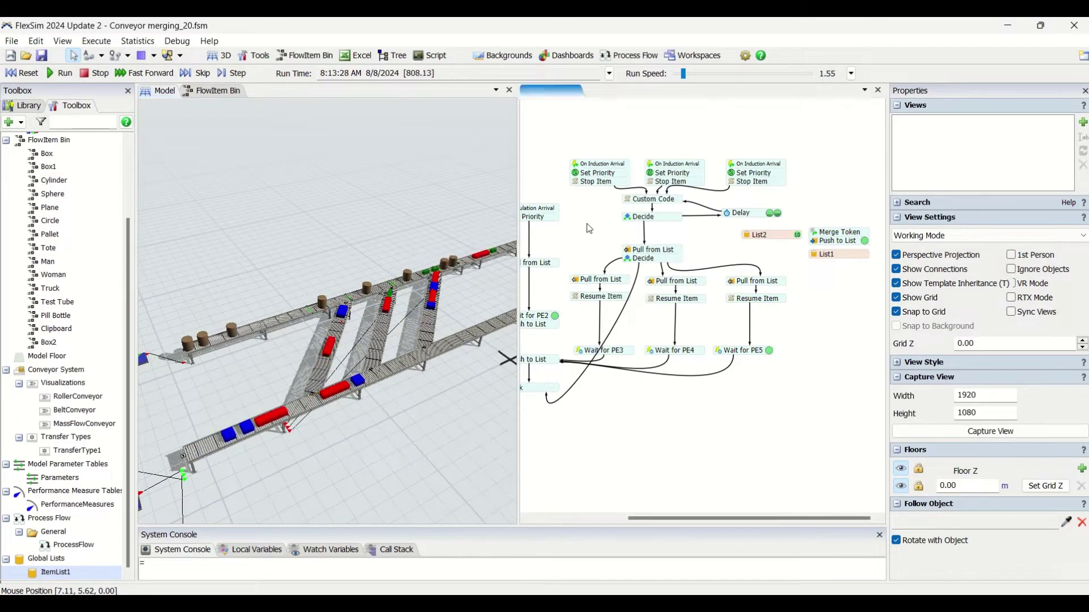
pyautogui.moveTo(587, 224); pyautogui.dragTo(669, 200)
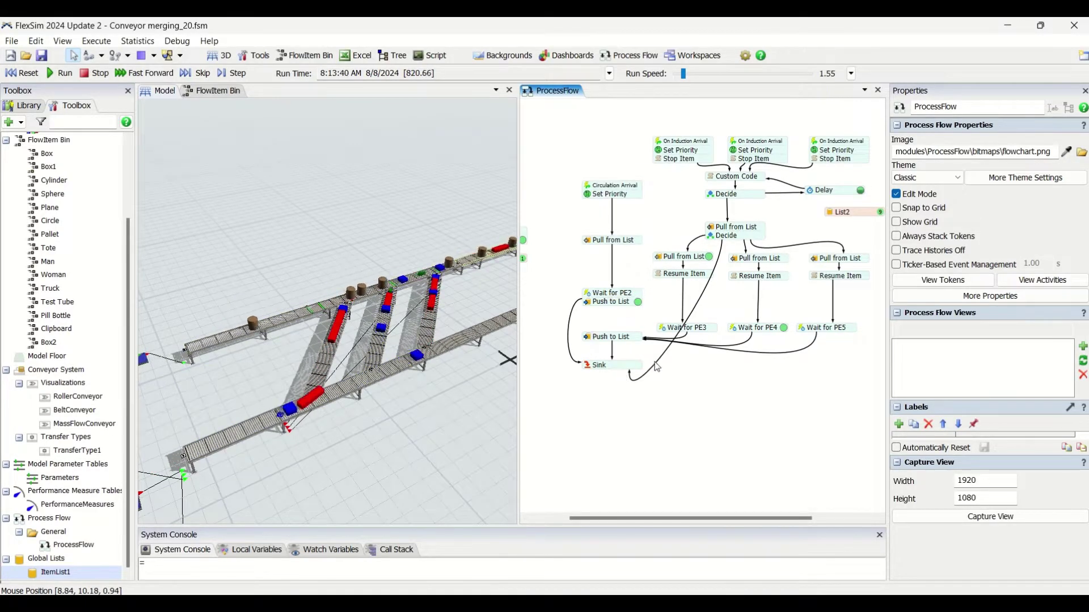
pyautogui.moveTo(759, 381); pyautogui.dragTo(682, 475)
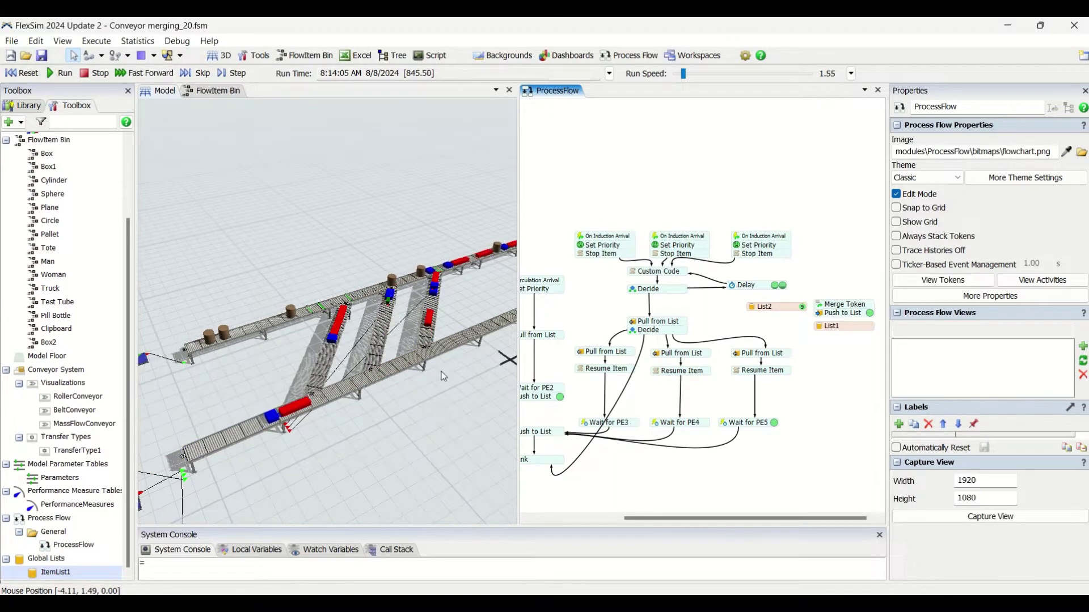
pyautogui.moveTo(441, 372); pyautogui.dragTo(453, 406, button='right')
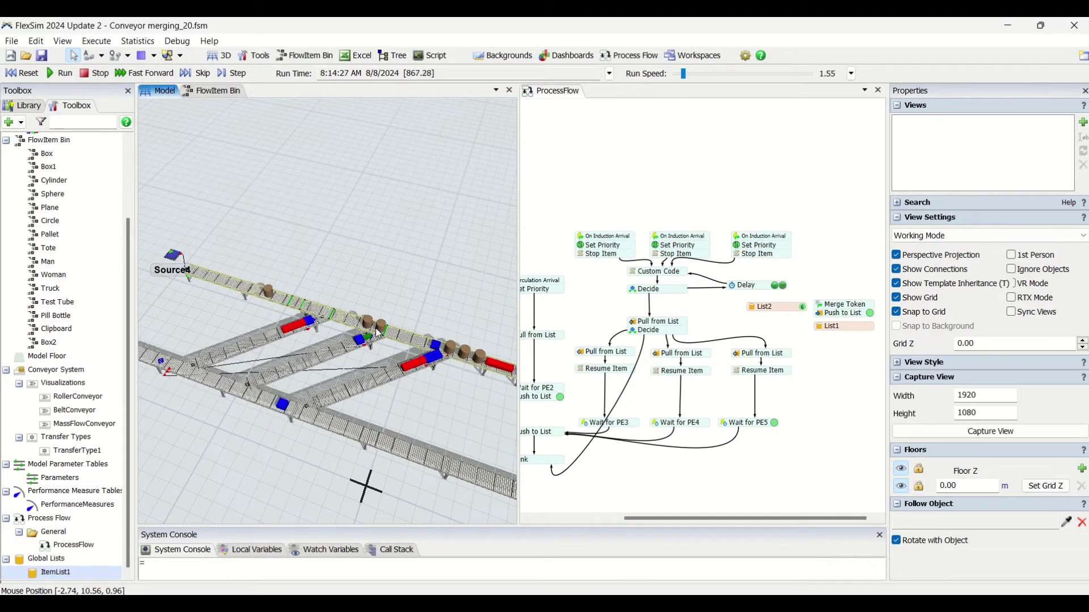
pyautogui.scroll(3, 305, 313)
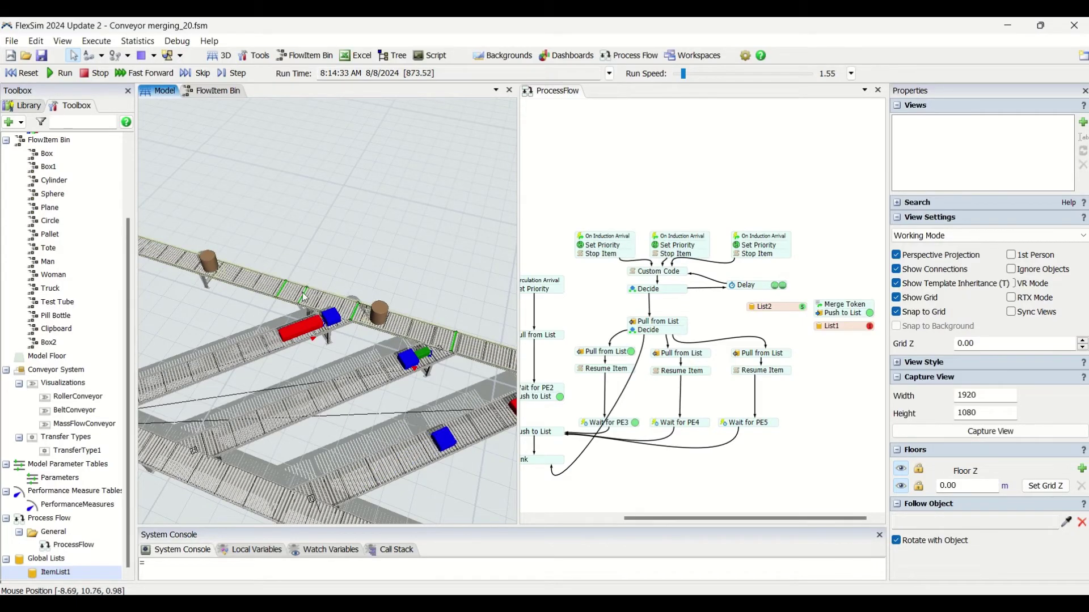
pyautogui.moveTo(345, 273); pyautogui.dragTo(445, 365, button='right')
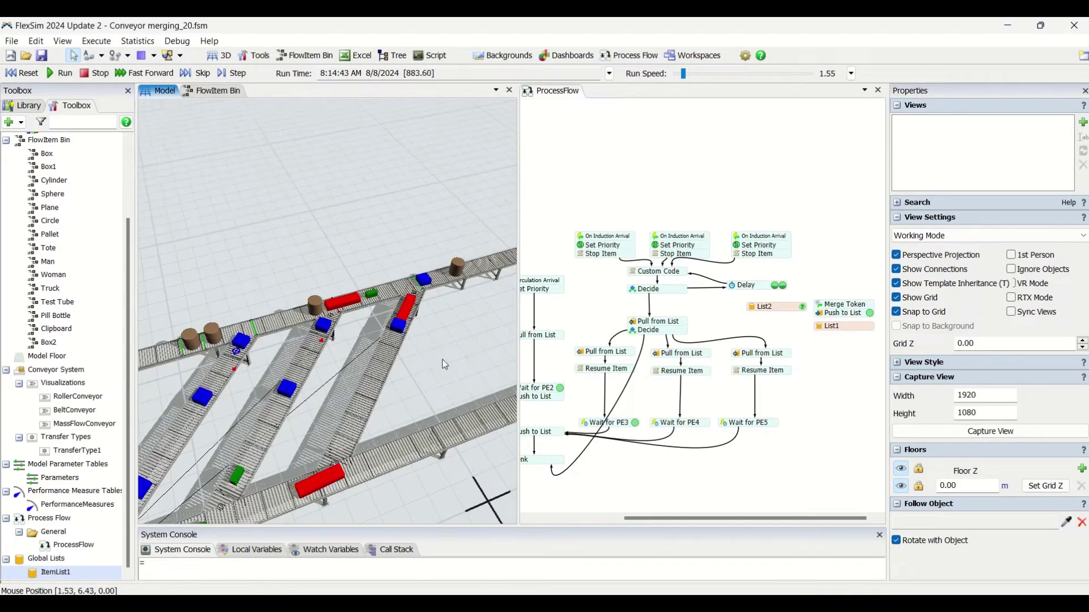
# - Review the settings of the Merge Token source and the Push to List activity above List1
pyautogui.click(823, 310)
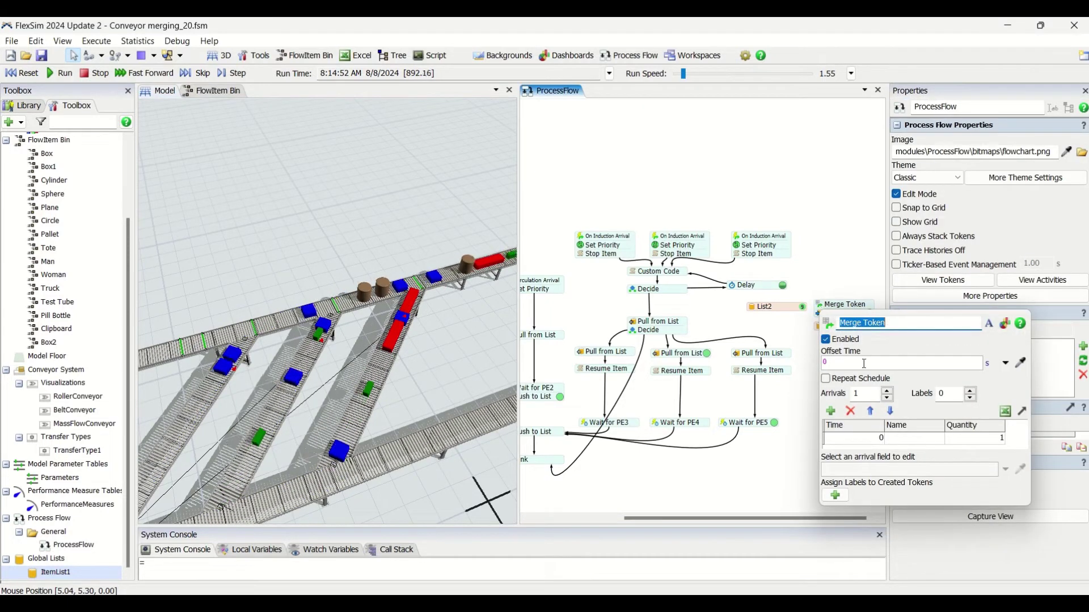
pyautogui.click(802, 279)
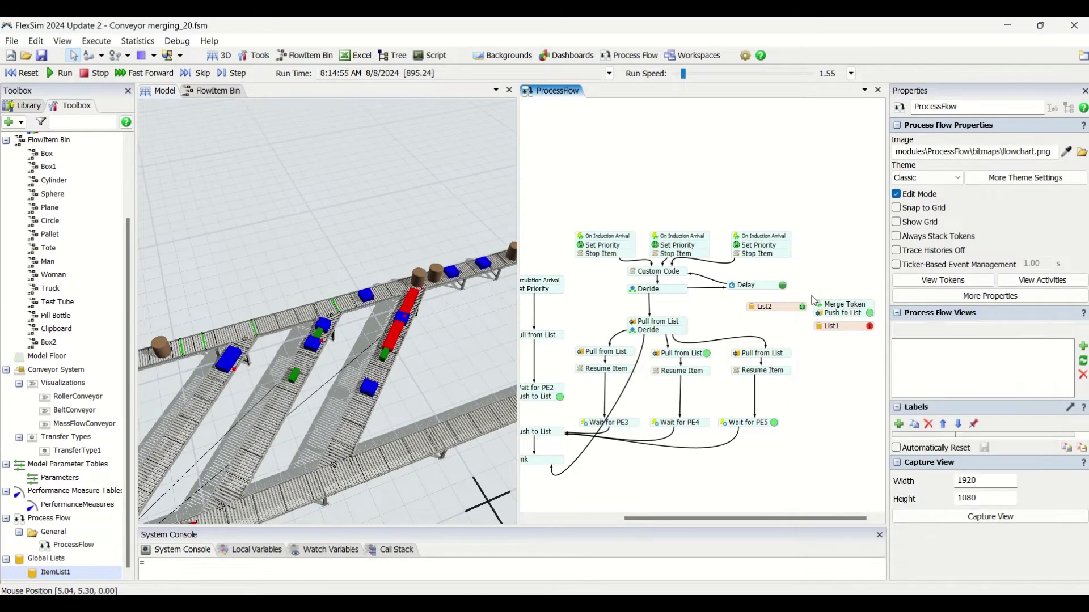
pyautogui.moveTo(621, 316); pyautogui.dragTo(752, 314)
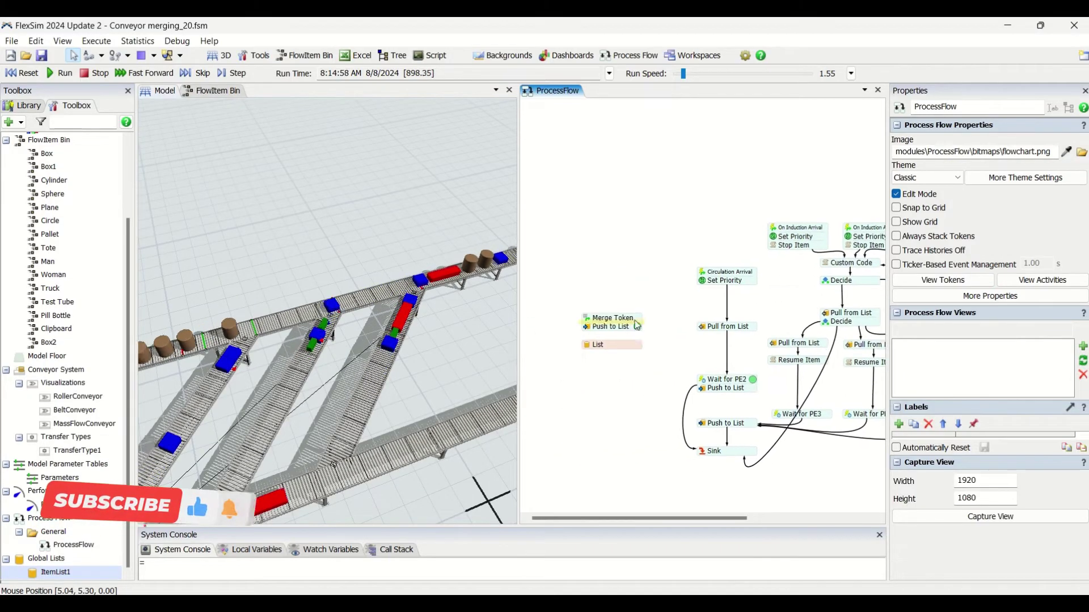
pyautogui.hscroll(5, 753, 314)
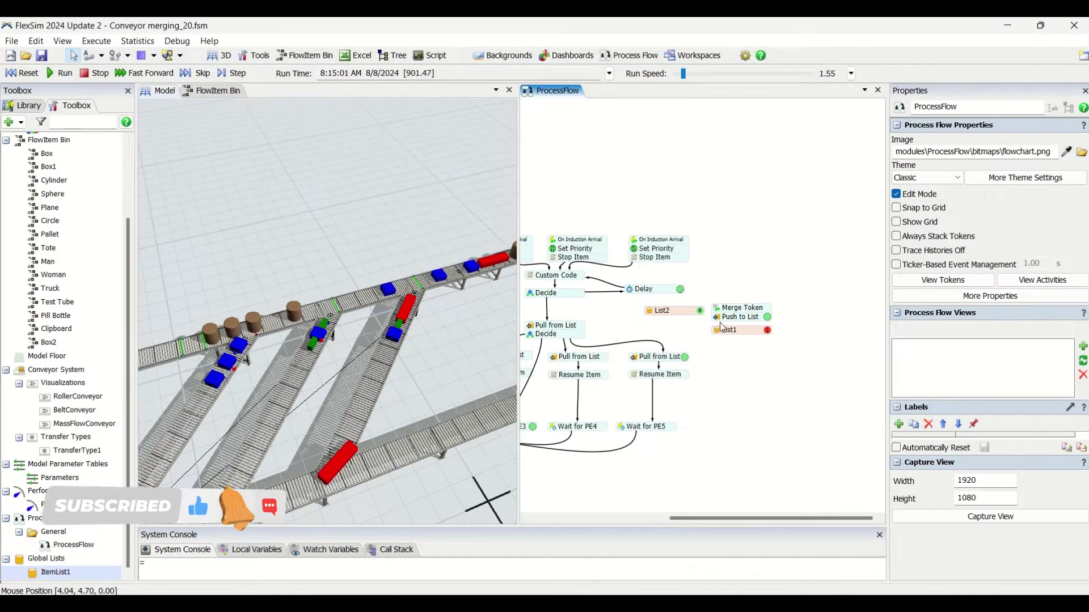
pyautogui.click(719, 313)
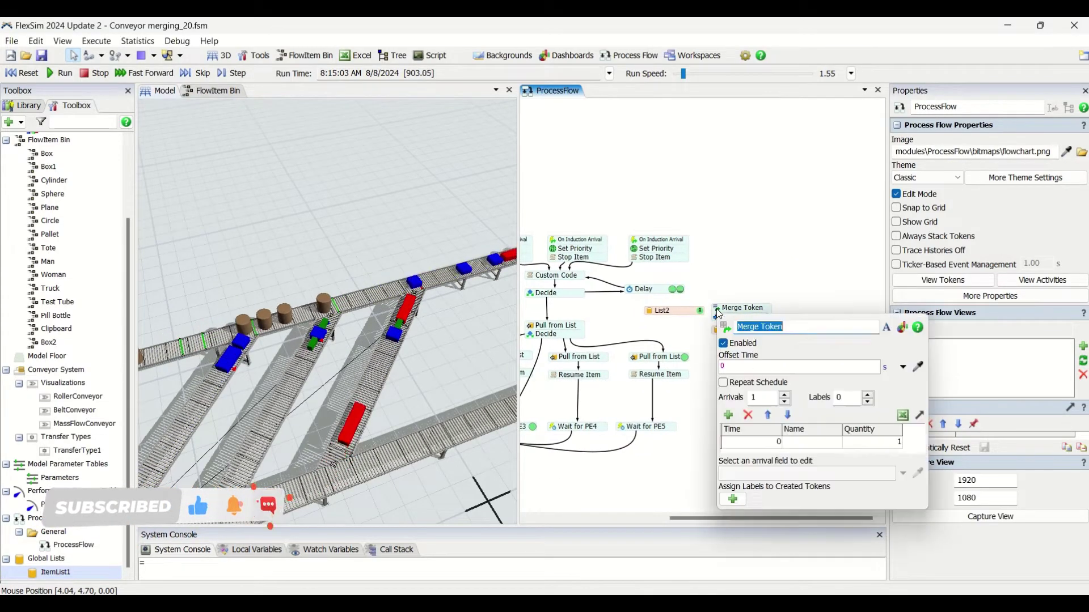
pyautogui.click(892, 447)
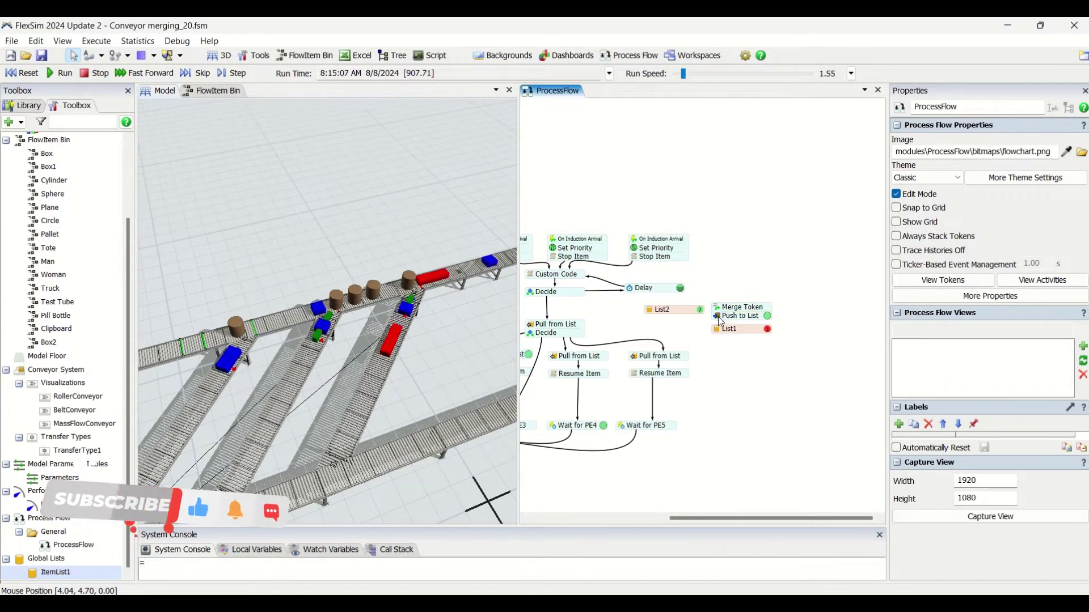
pyautogui.click(719, 318)
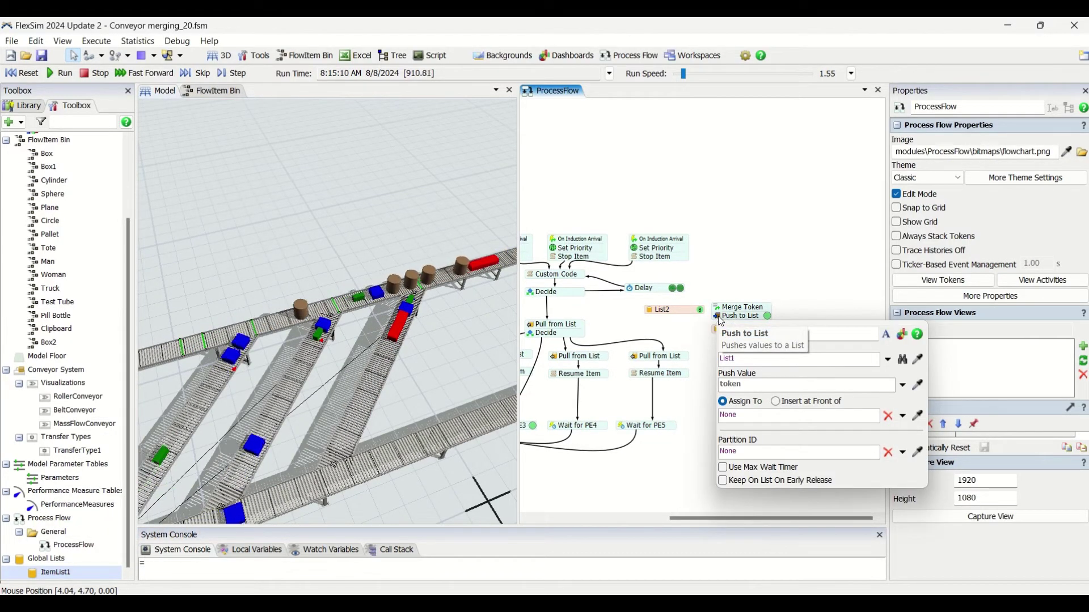
pyautogui.click(759, 259)
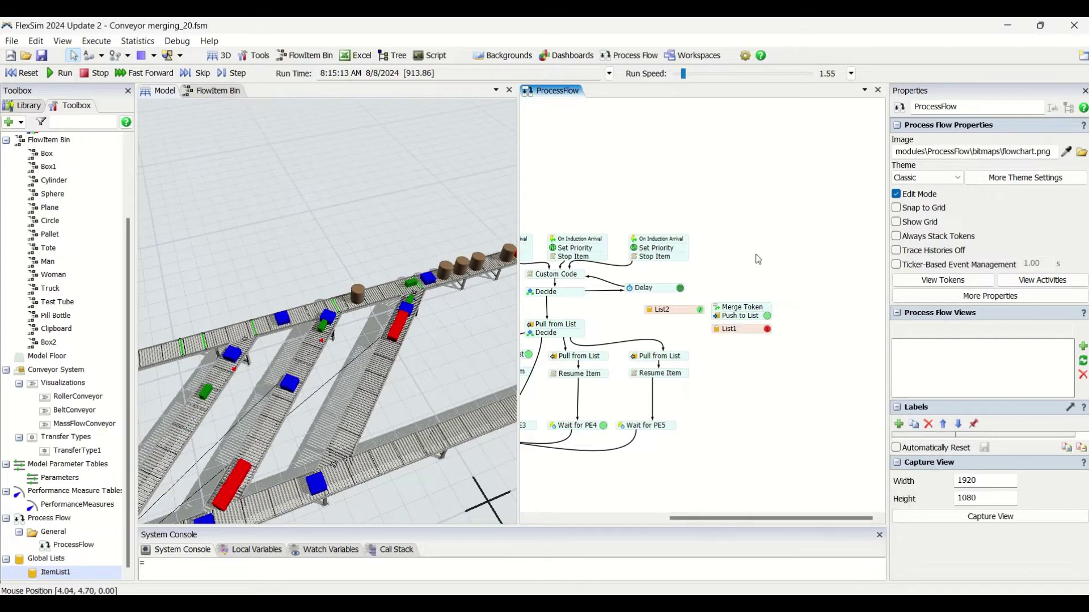
# - Recheck the Merge Token arrival schedule and the list reference and push value of its Push to List activity
pyautogui.moveTo(753, 375); pyautogui.dragTo(822, 372)
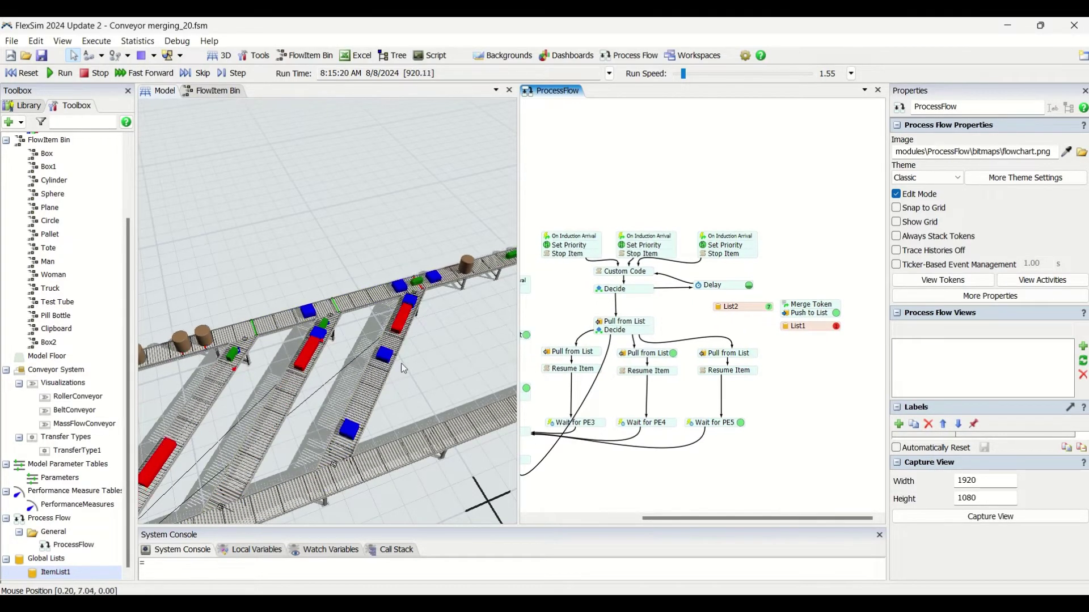
pyautogui.scroll(-1, 722, 351)
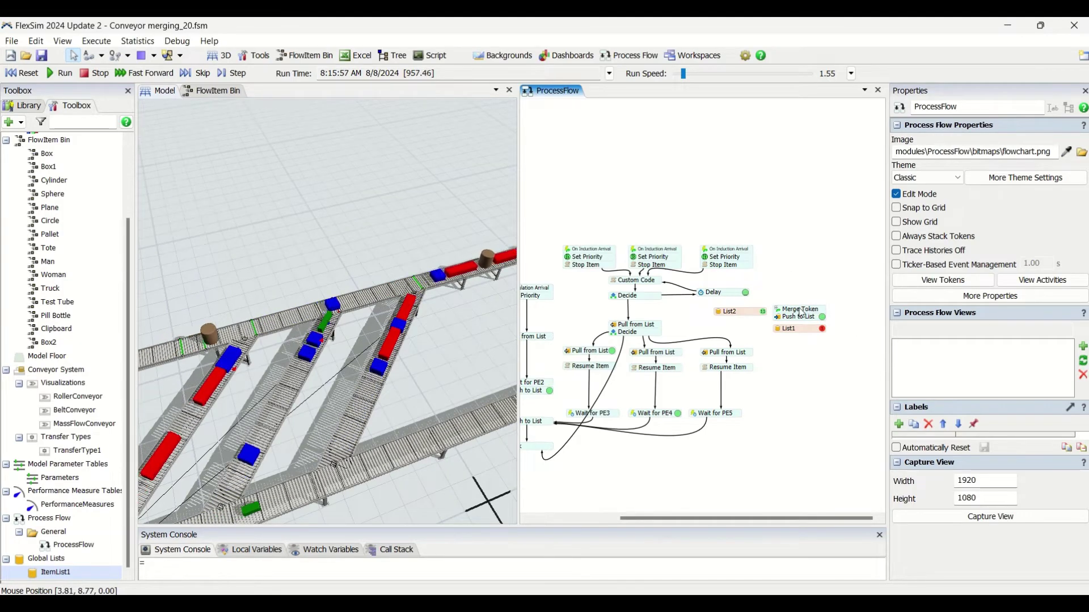
pyautogui.click(779, 316)
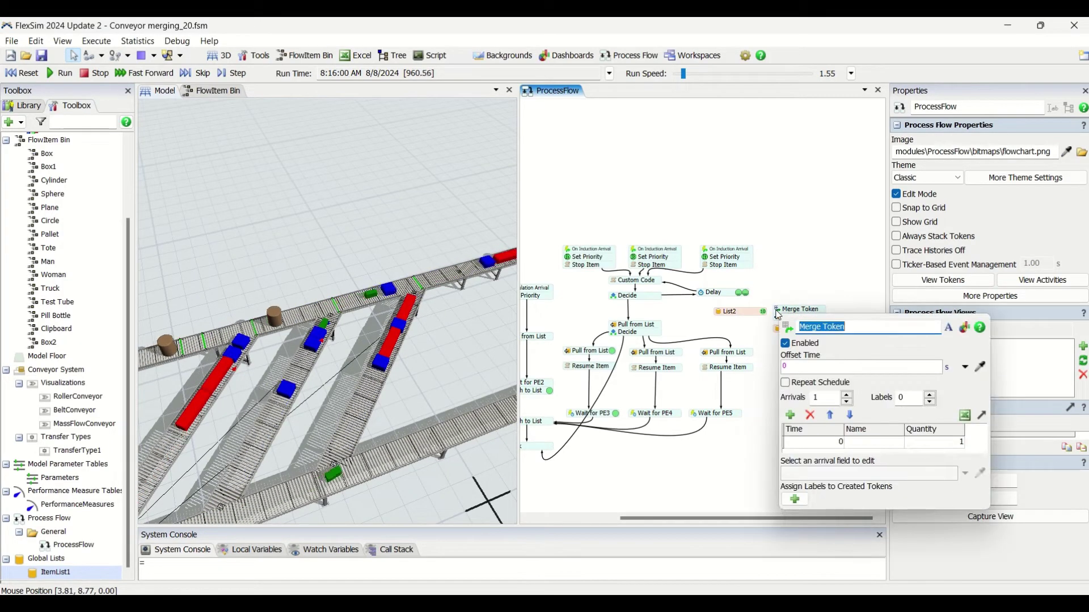
pyautogui.click(938, 447)
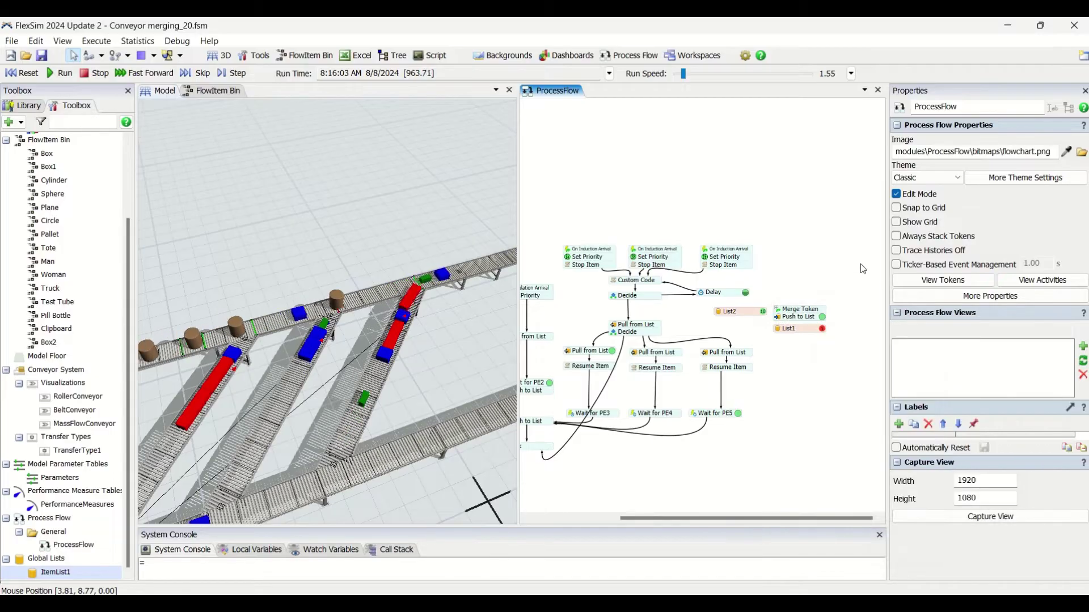
pyautogui.click(780, 318)
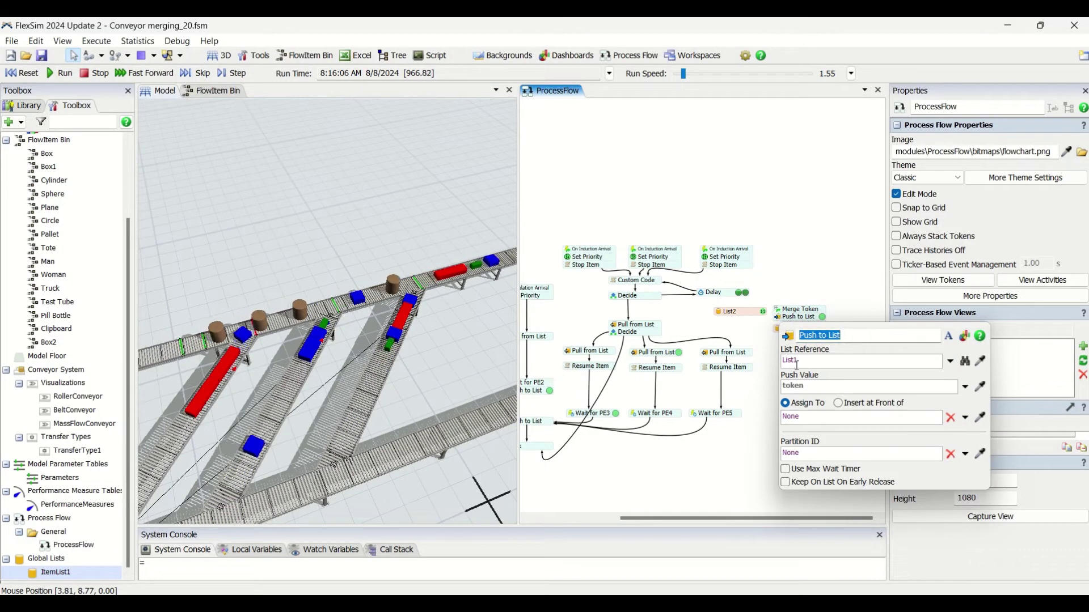
pyautogui.click(811, 387)
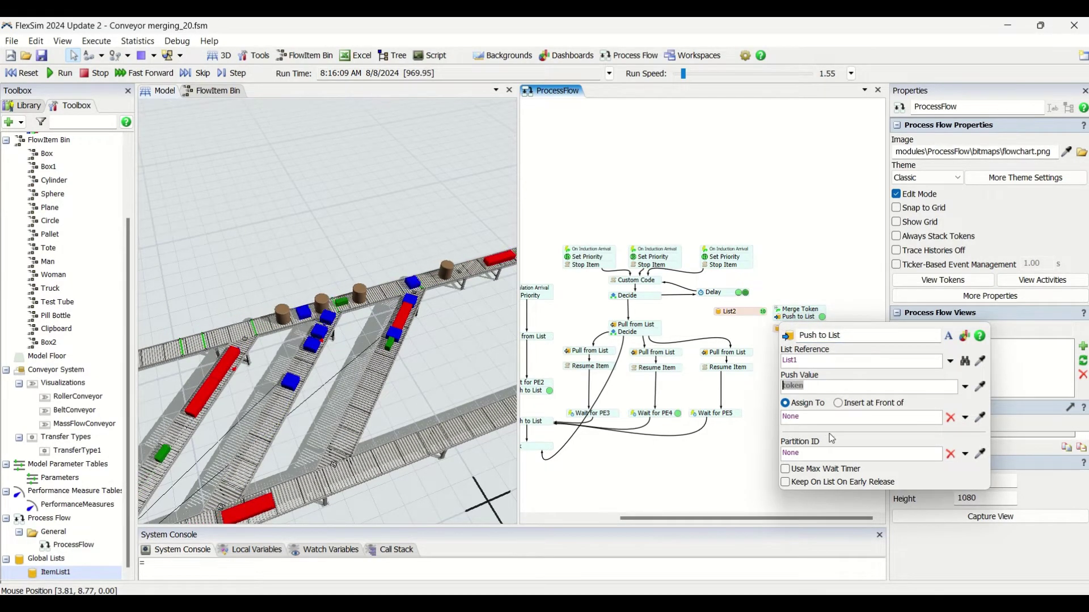
pyautogui.click(797, 324)
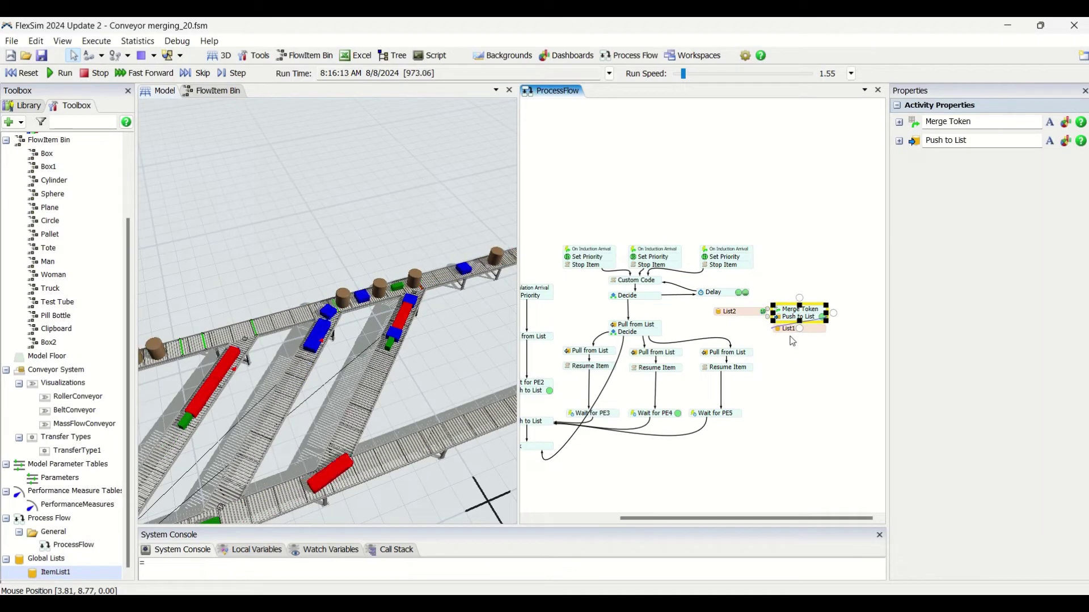
# - Inspect the list source settings of List1 and List2 in the process flow
pyautogui.click(784, 330)
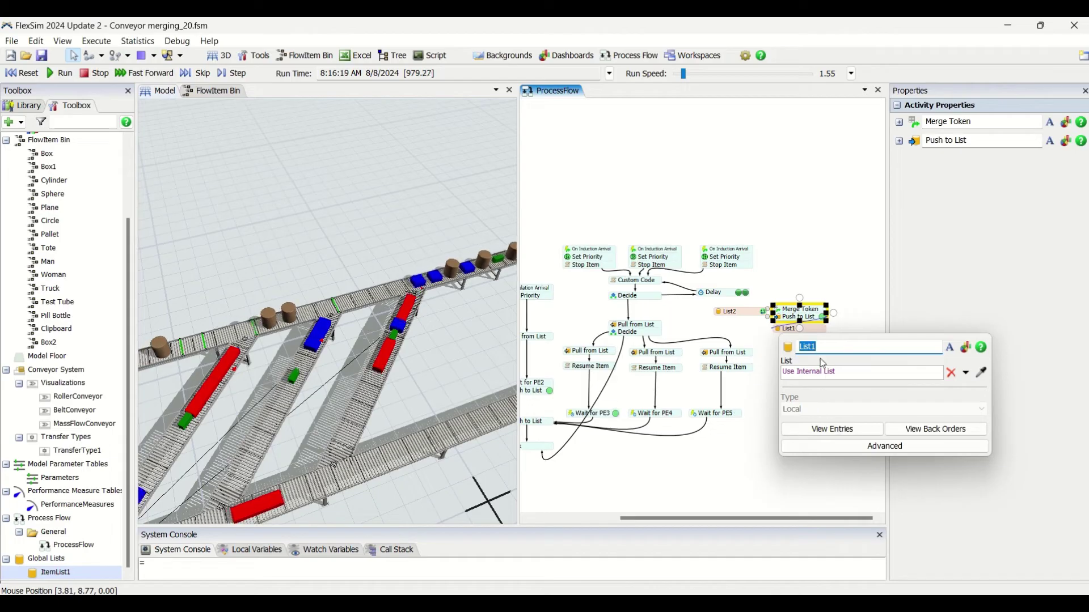
pyautogui.click(814, 283)
pyautogui.click(724, 317)
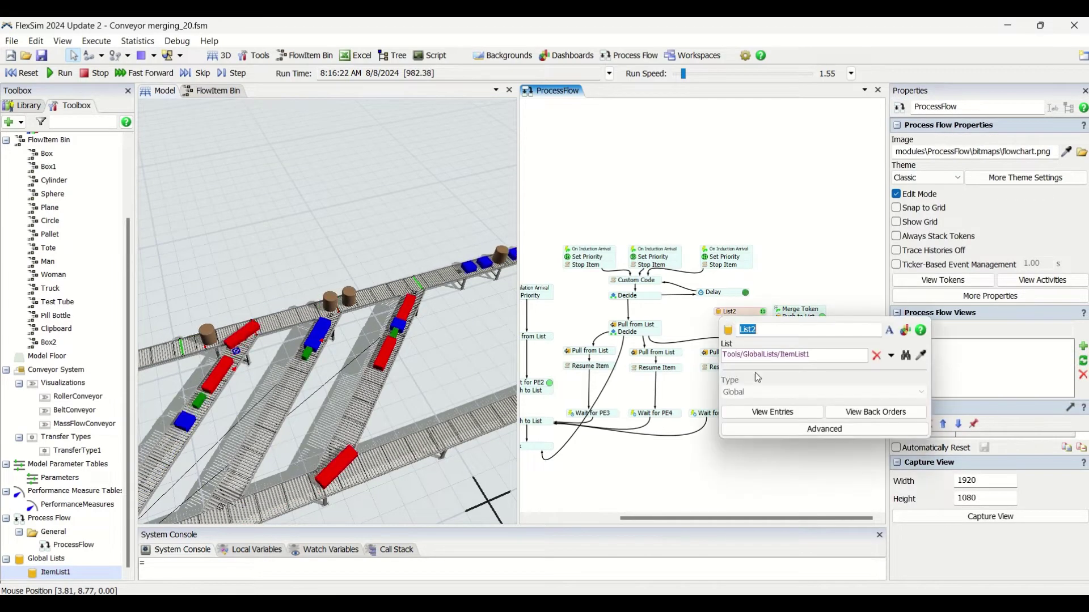
pyautogui.moveTo(827, 352); pyautogui.dragTo(724, 355)
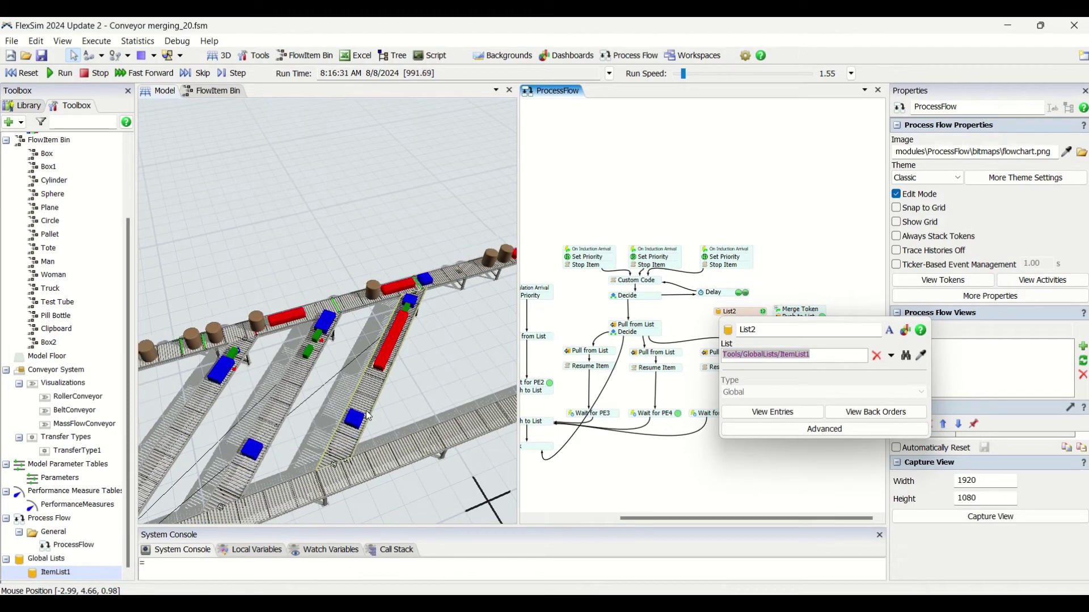
# - Check which object and event each of the three On Induction Arrival sources listens to
pyautogui.scroll(3, 617, 287)
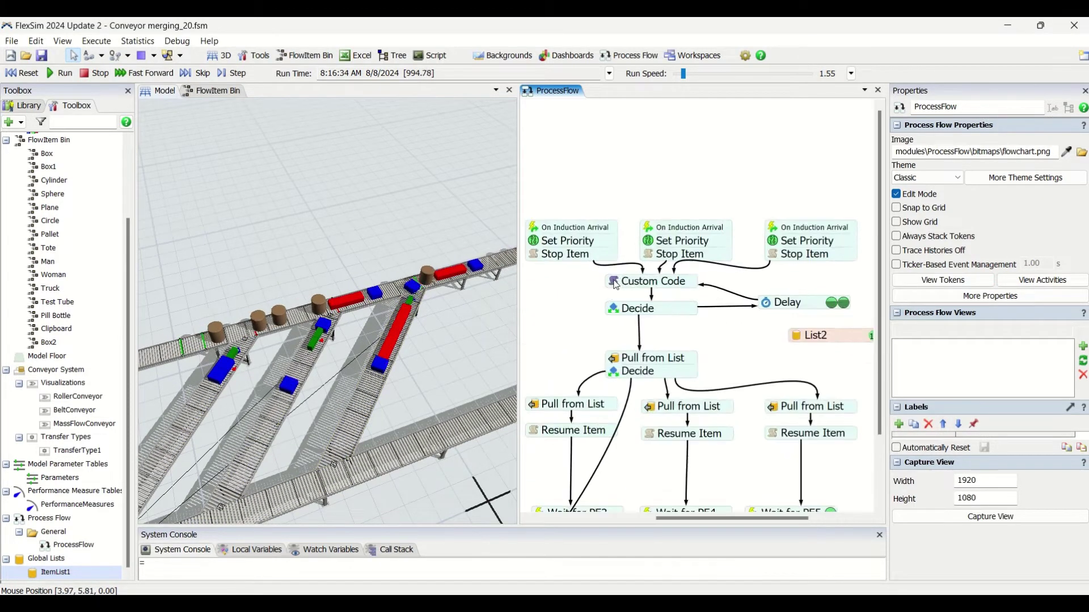
pyautogui.moveTo(594, 319); pyautogui.dragTo(600, 306)
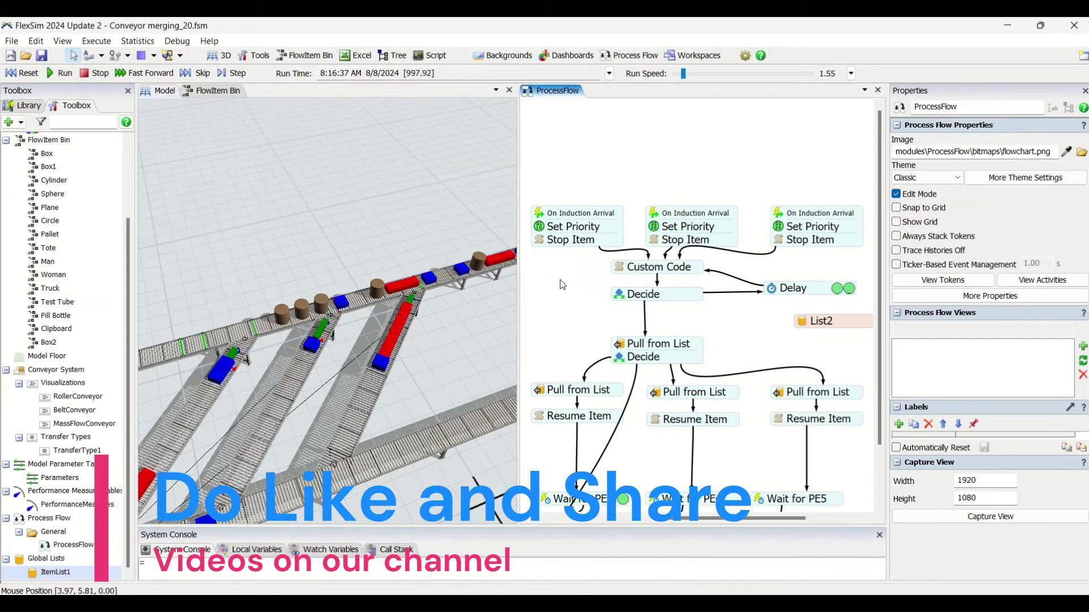
pyautogui.click(541, 216)
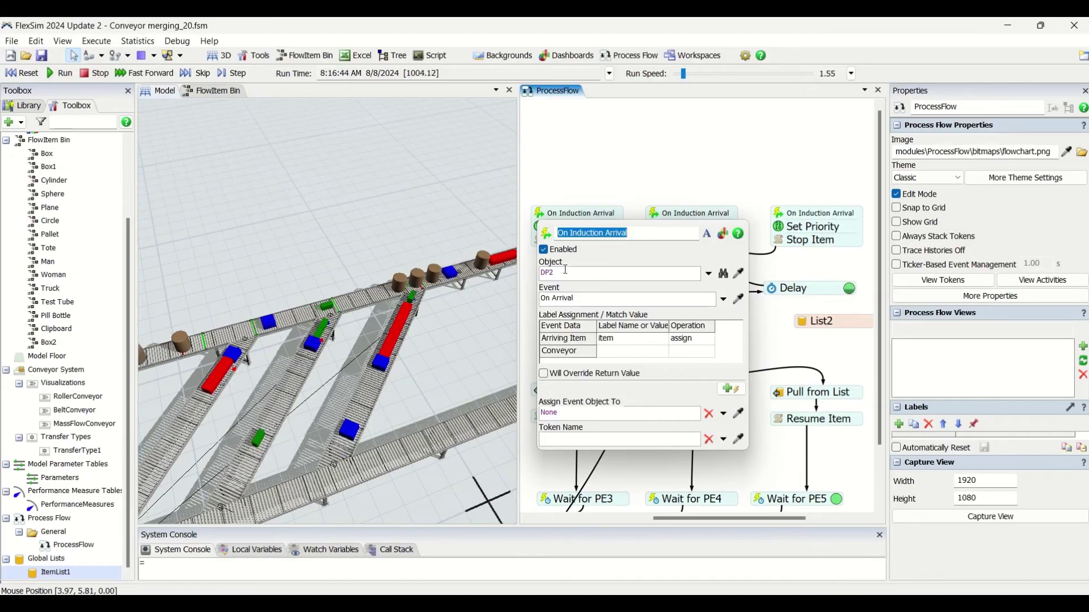
pyautogui.click(658, 216)
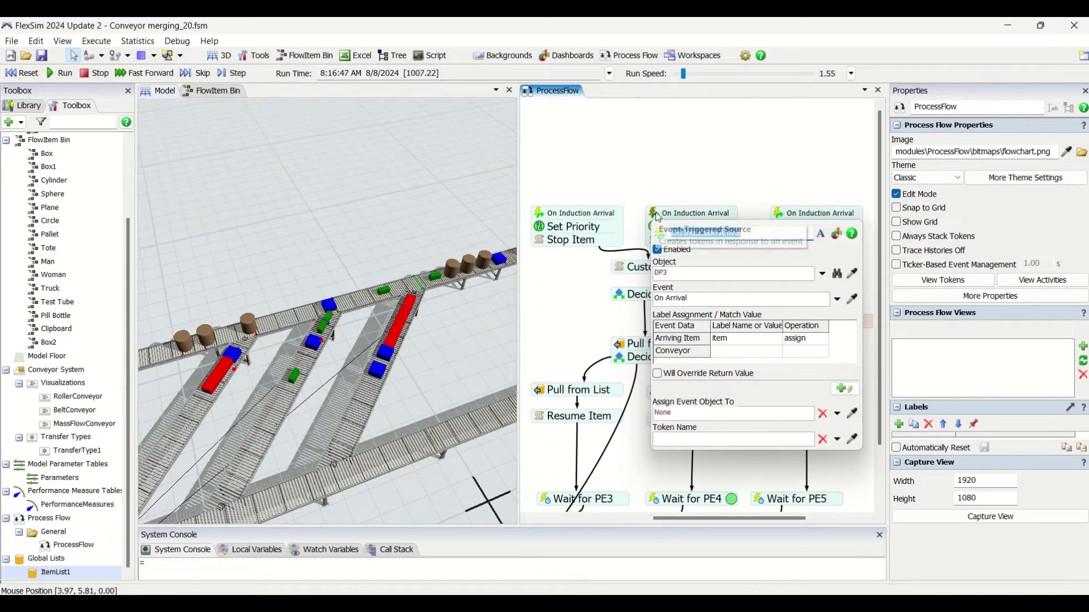
pyautogui.click(820, 214)
pyautogui.click(723, 143)
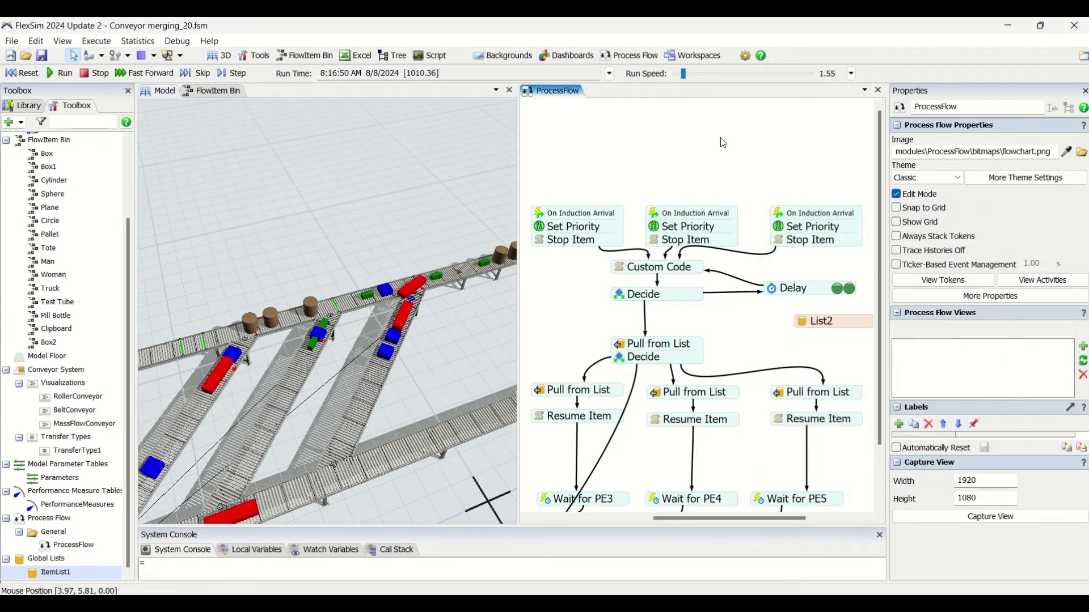
# - Reset the simulation and inspect the decision points at the ends of the three merging conveyors
pyautogui.click(23, 73)
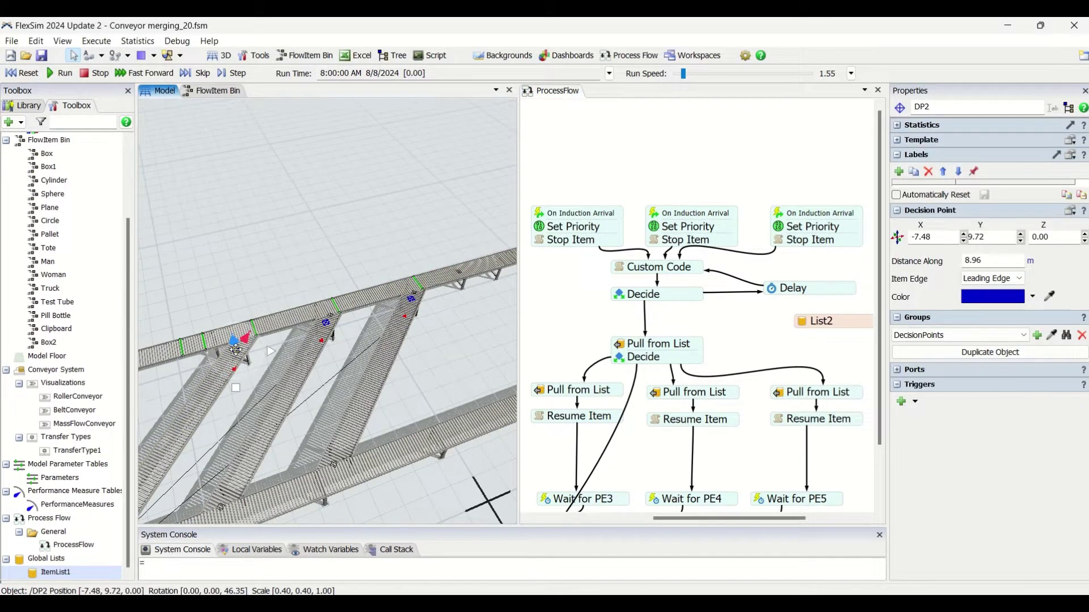
pyautogui.click(326, 323)
pyautogui.click(411, 298)
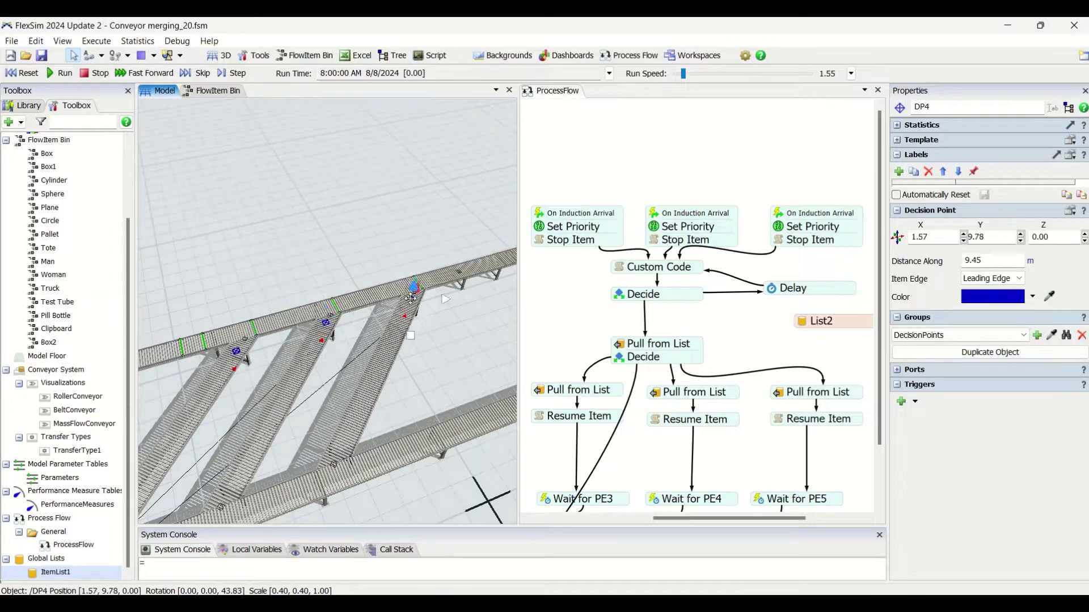
# - Review the event and the arriving item's label assignment in the On Induction Arrival source for DP2
pyautogui.doubleClick(541, 215)
pyautogui.click(579, 295)
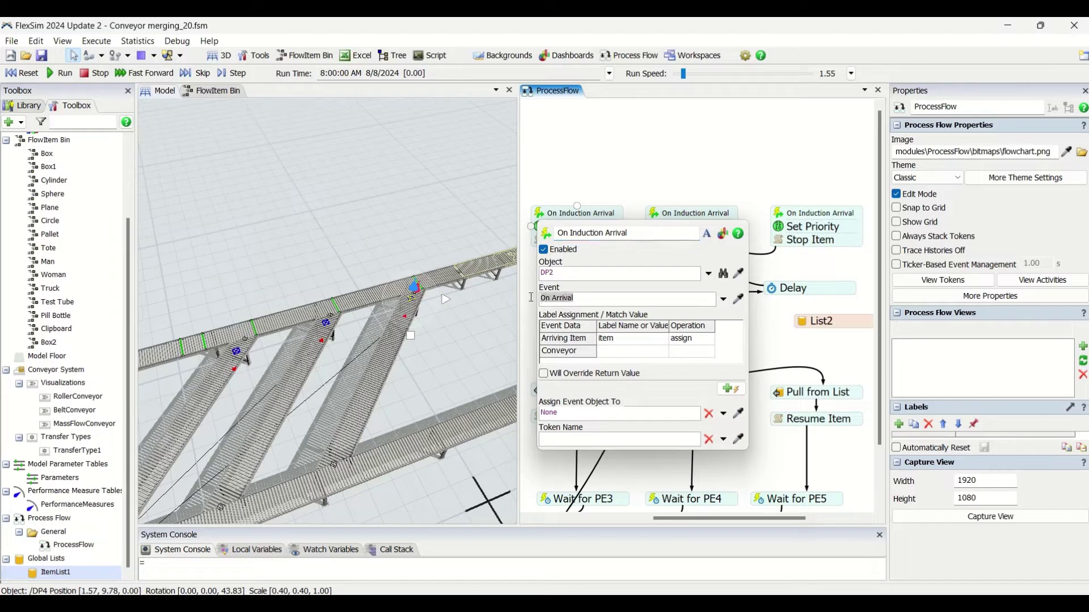
pyautogui.click(624, 343)
pyautogui.click(687, 344)
pyautogui.click(705, 179)
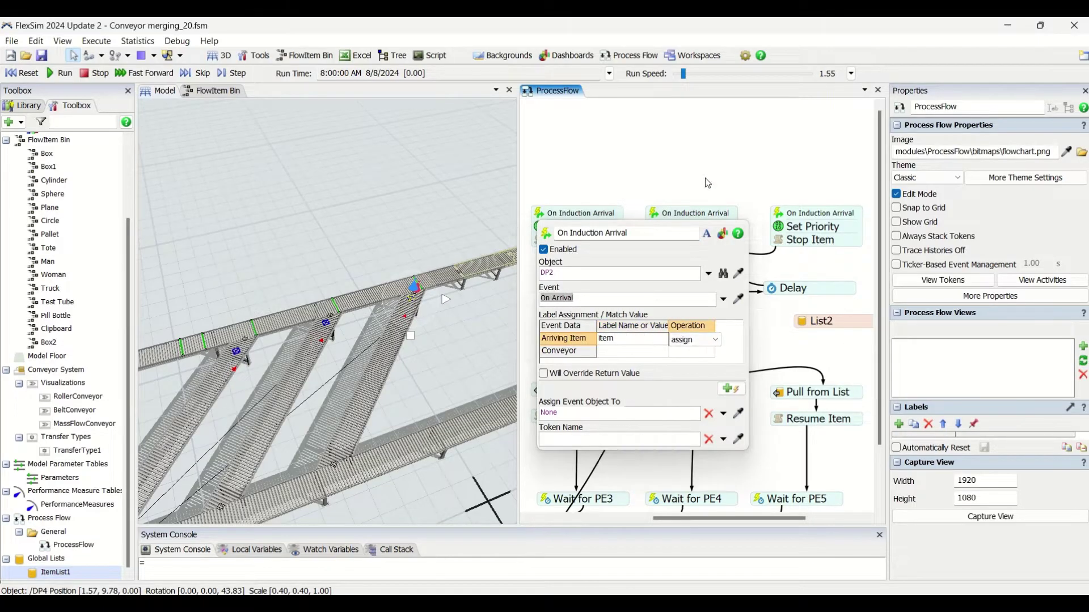
# - Review the middle On Induction Arrival source and the Priority label assignments in the three Set Priority activities
pyautogui.doubleClick(654, 215)
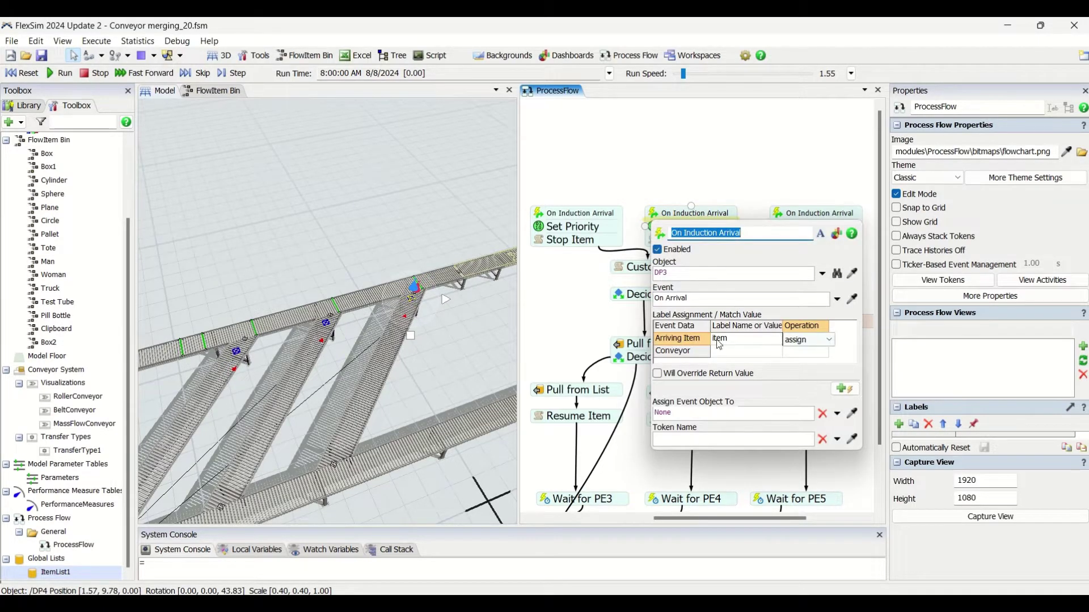
pyautogui.click(793, 169)
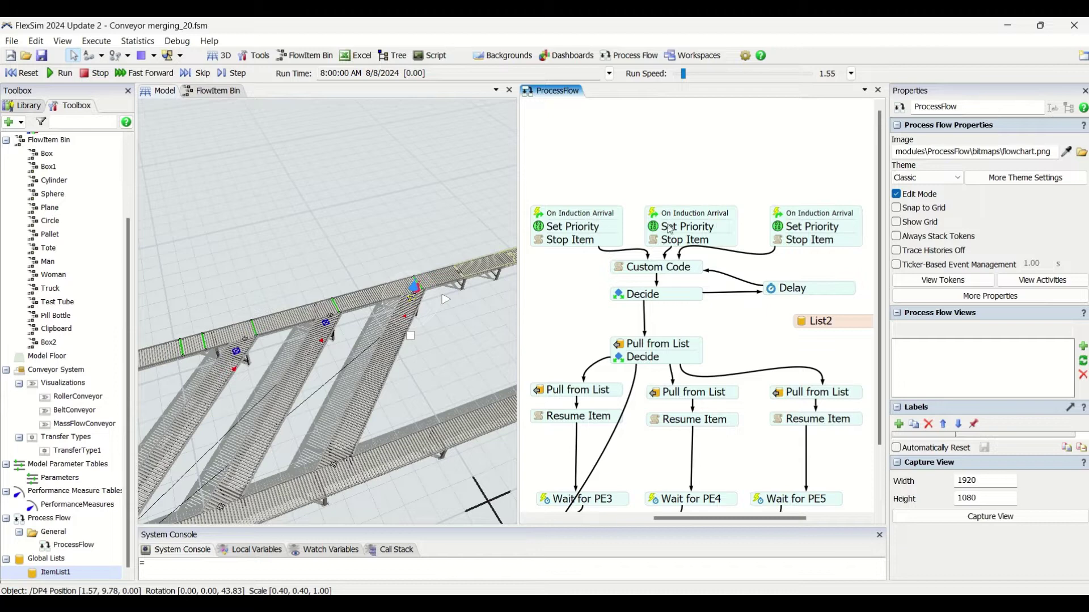
pyautogui.doubleClick(540, 228)
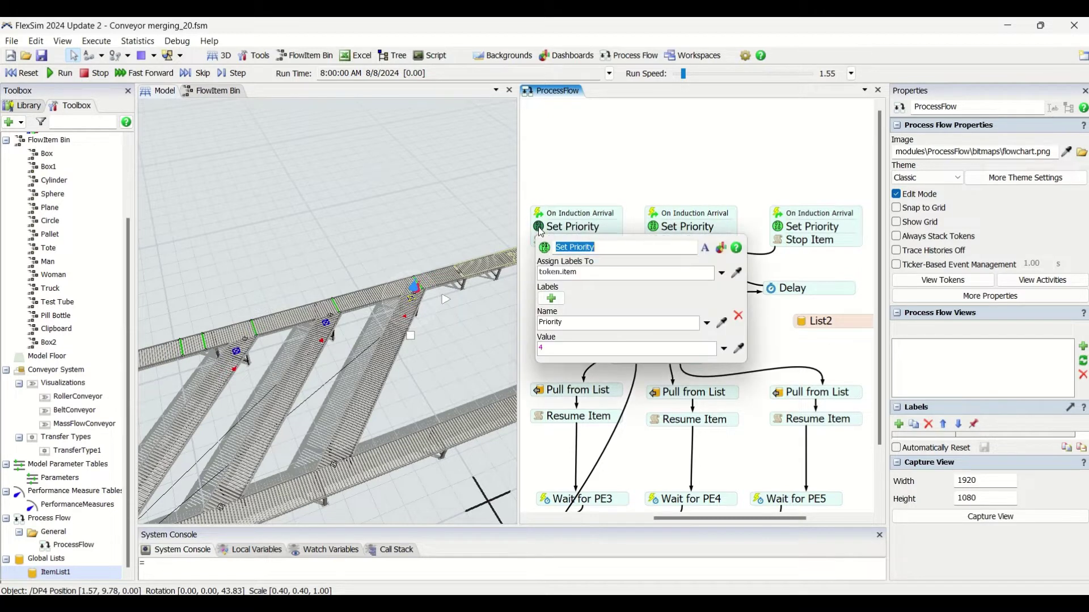
pyautogui.doubleClick(656, 228)
pyautogui.doubleClick(778, 228)
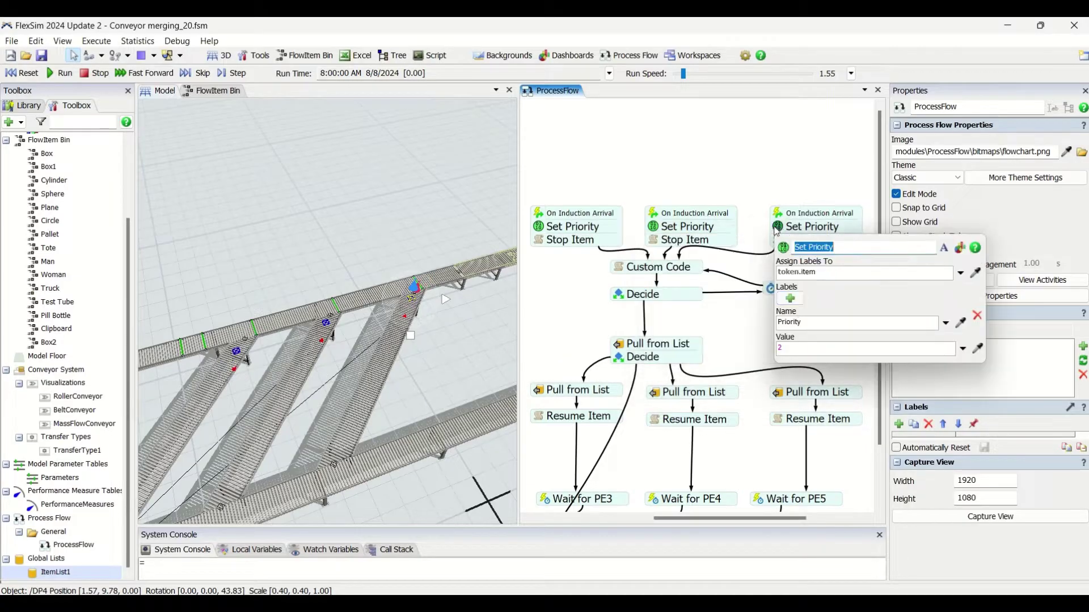
pyautogui.click(699, 159)
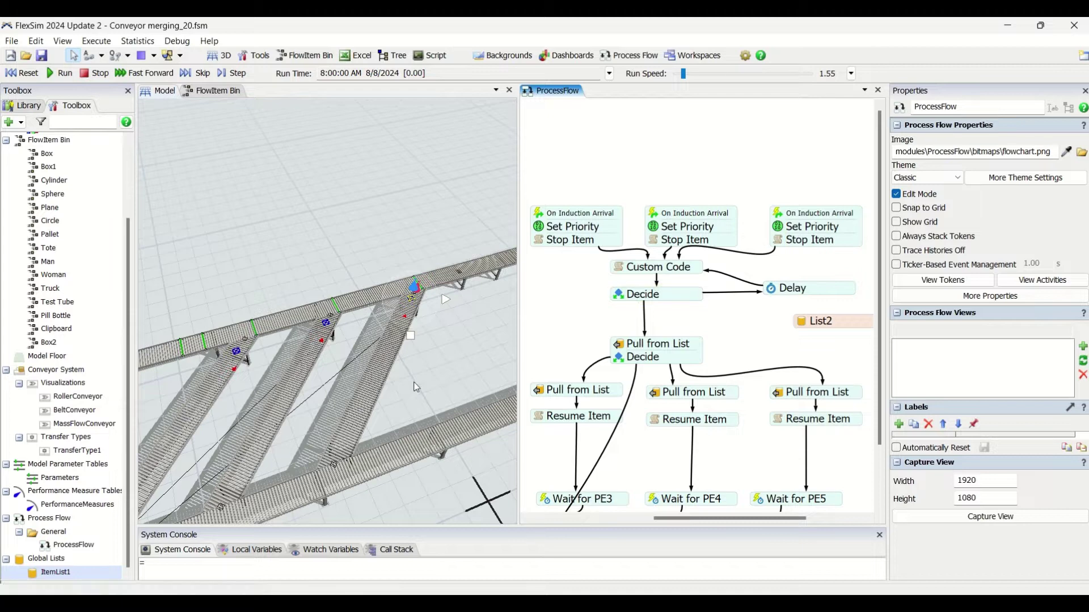
# - Identify the main conveyor the branches merge onto and inspect the first Stop Item activity's item and action settings
pyautogui.click(371, 303)
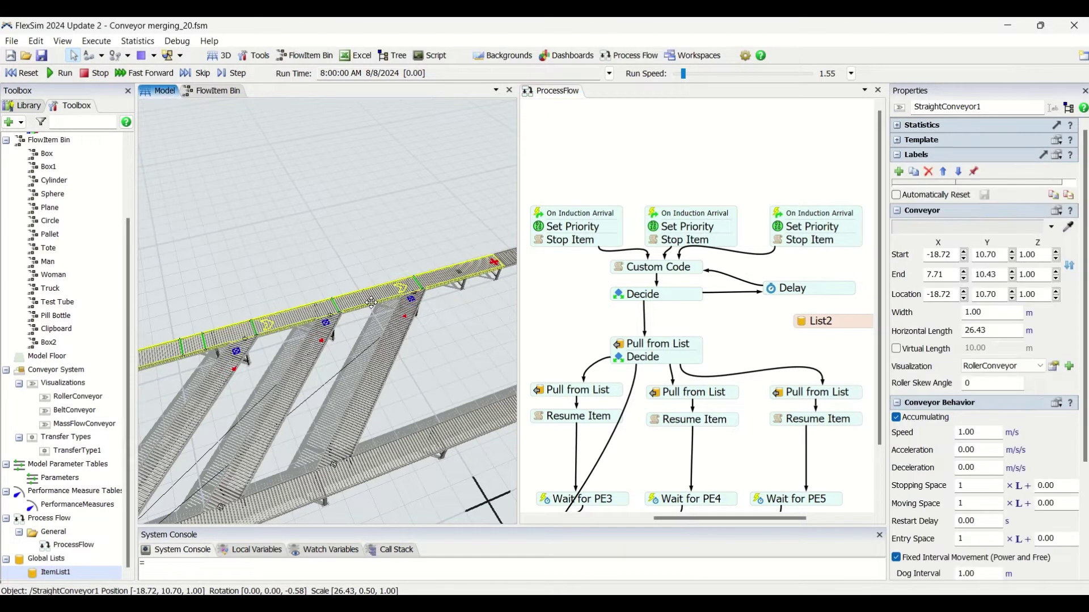
pyautogui.click(589, 296)
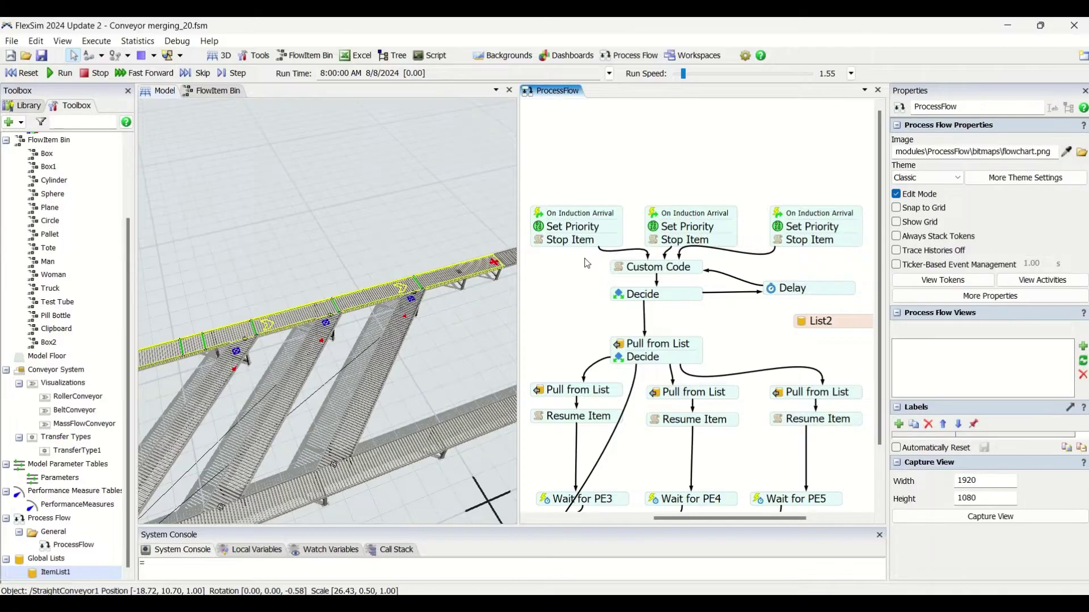
pyautogui.doubleClick(542, 243)
pyautogui.click(710, 287)
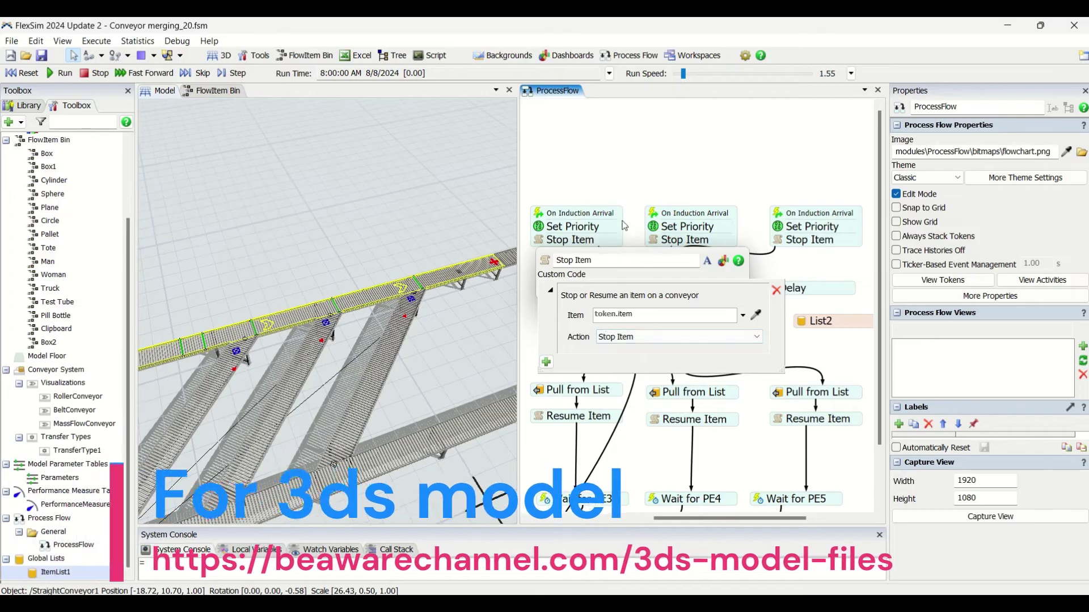
pyautogui.click(634, 192)
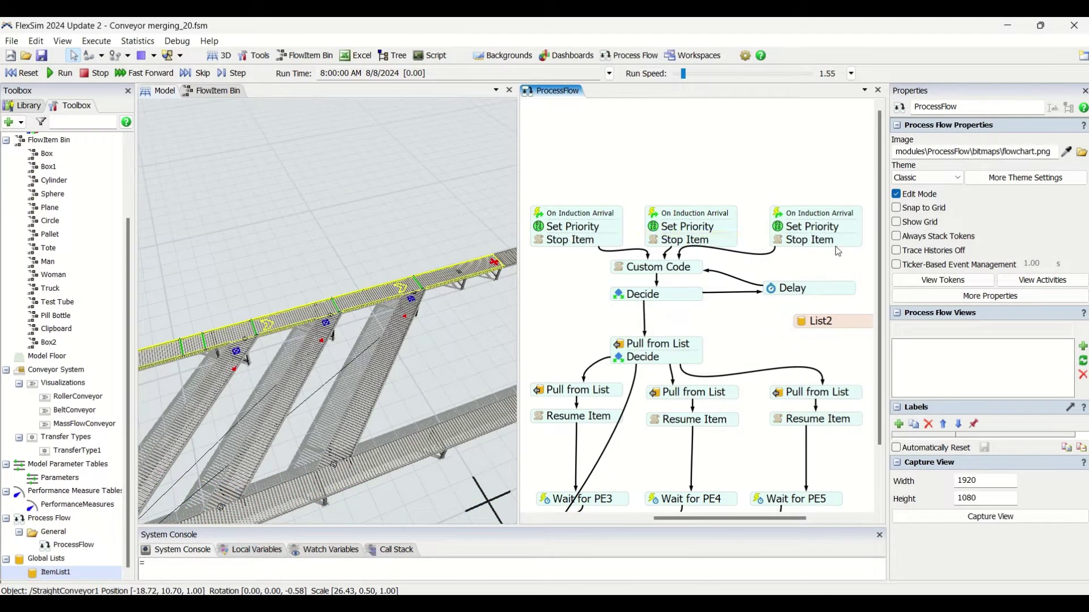
# - Open the Custom Code activity's script and arrange the widened editor so the code, conveyors and process flow are all visible
pyautogui.doubleClick(624, 268)
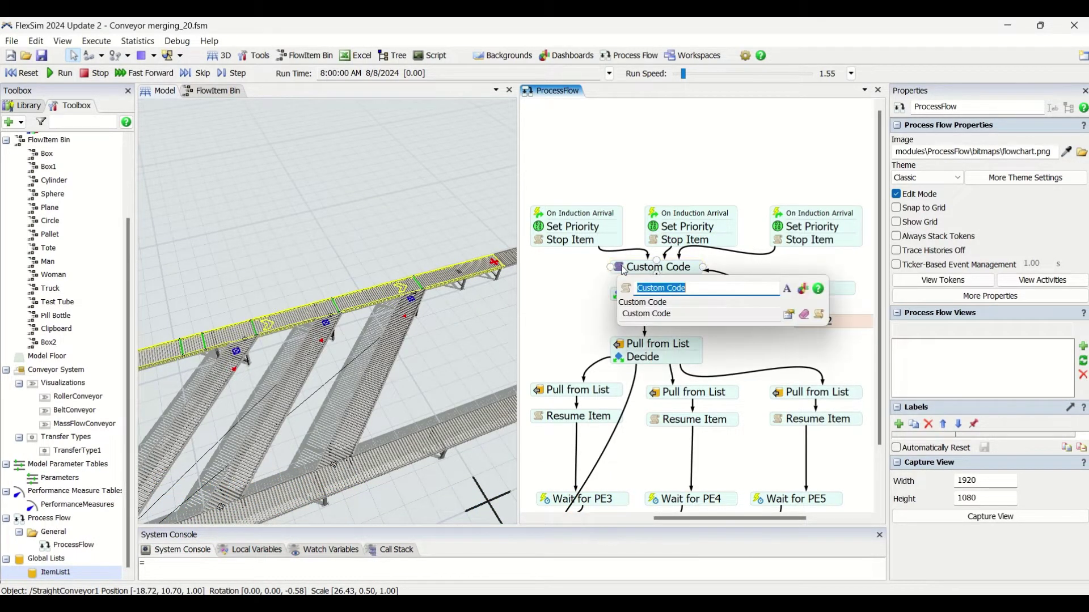
pyautogui.click(804, 317)
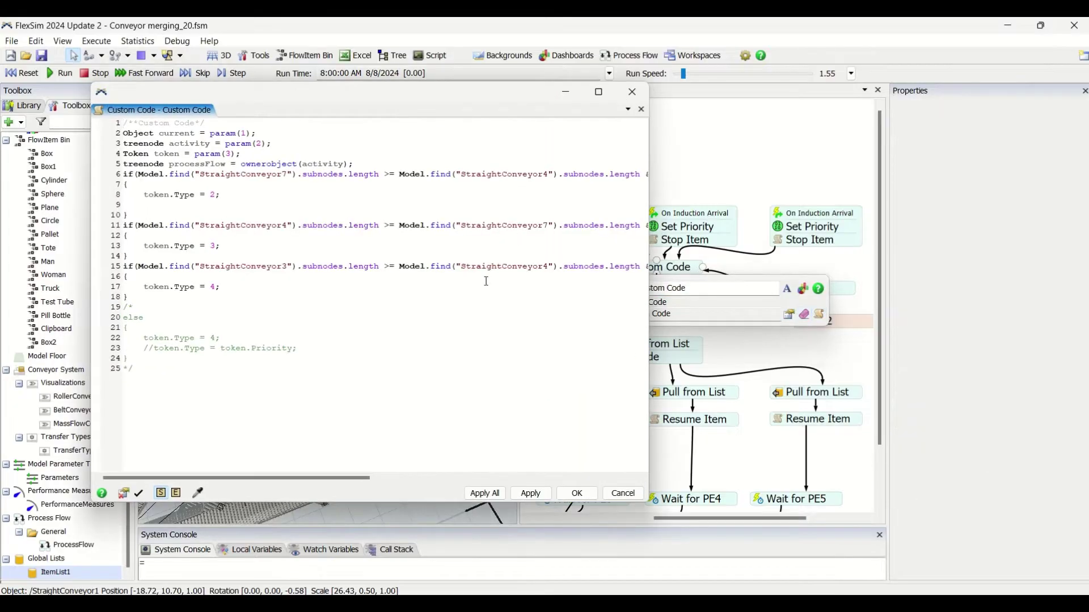
pyautogui.moveTo(652, 289); pyautogui.dragTo(1075, 289)
pyautogui.click(648, 308)
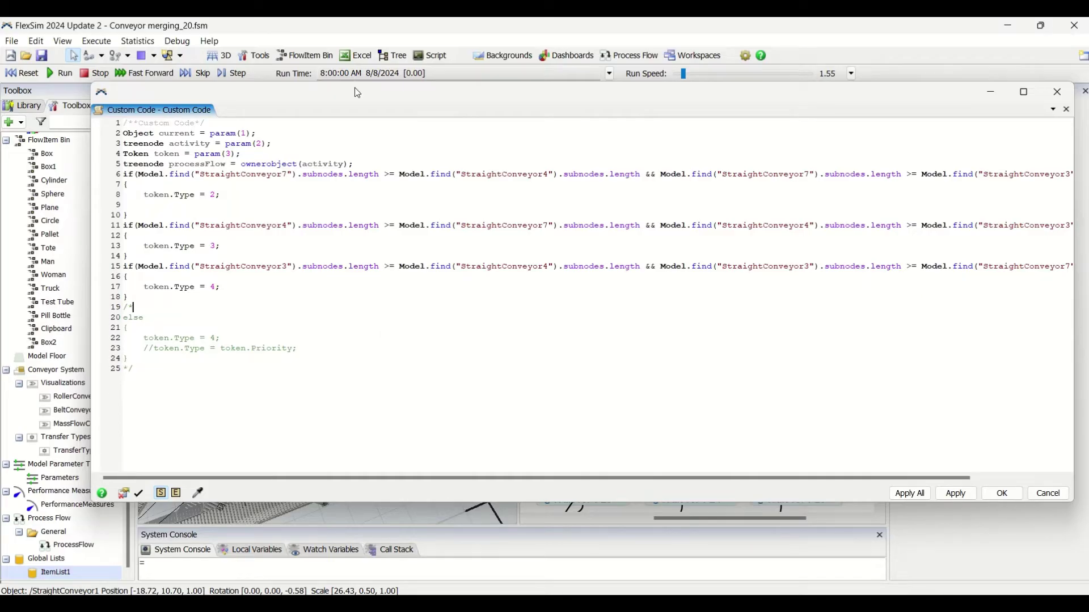
pyautogui.moveTo(354, 85); pyautogui.dragTo(354, 161)
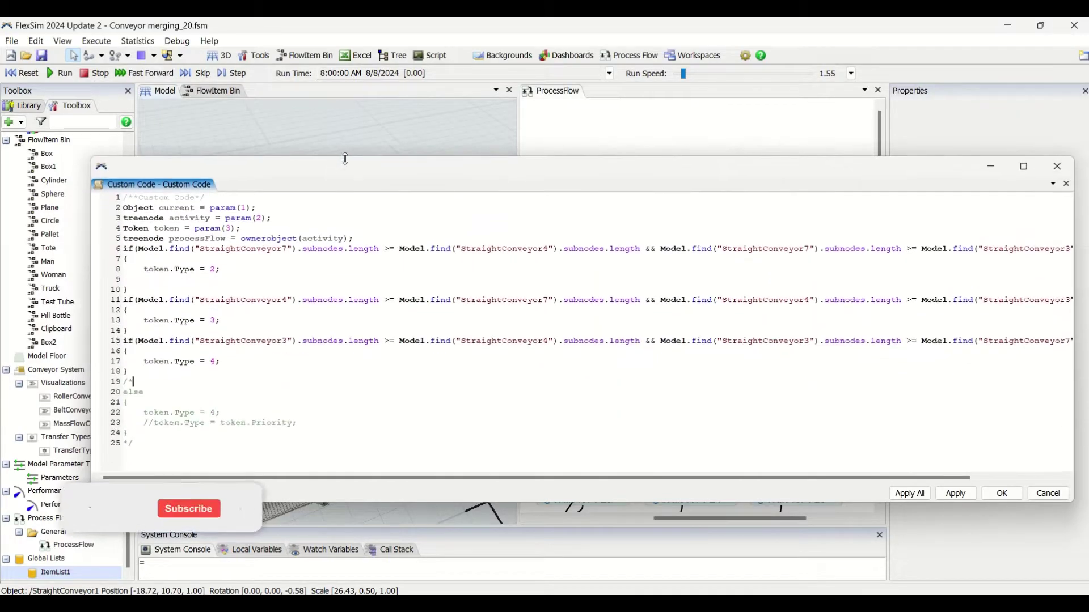
pyautogui.moveTo(765, 173); pyautogui.dragTo(723, 386)
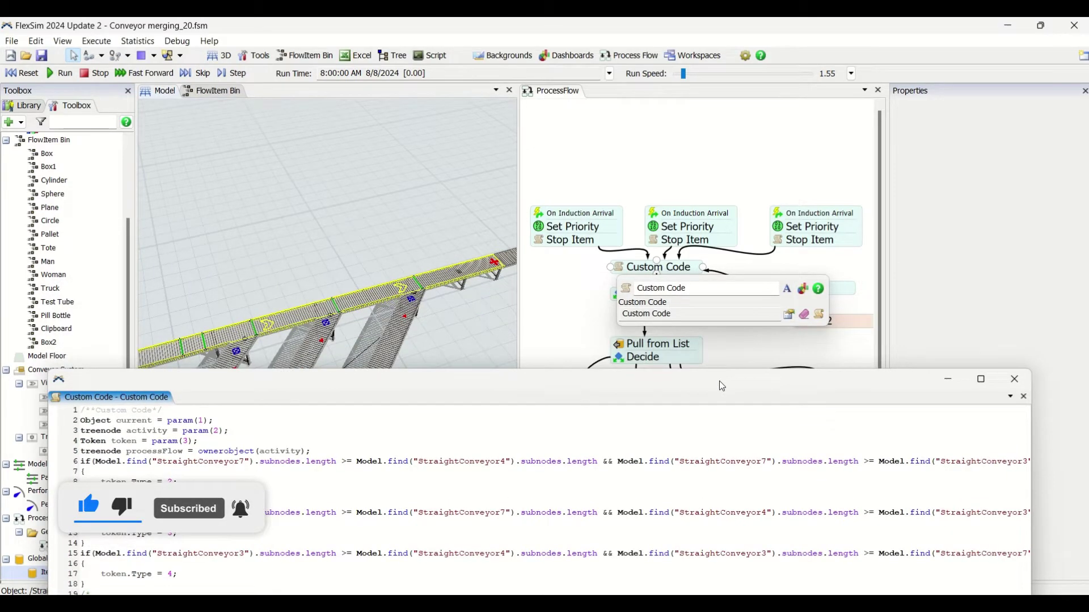
# - Compare StraightConveyor7 in the model with its queue-length condition in the code and examine the three token.Type assignments
pyautogui.moveTo(457, 297); pyautogui.dragTo(468, 240)
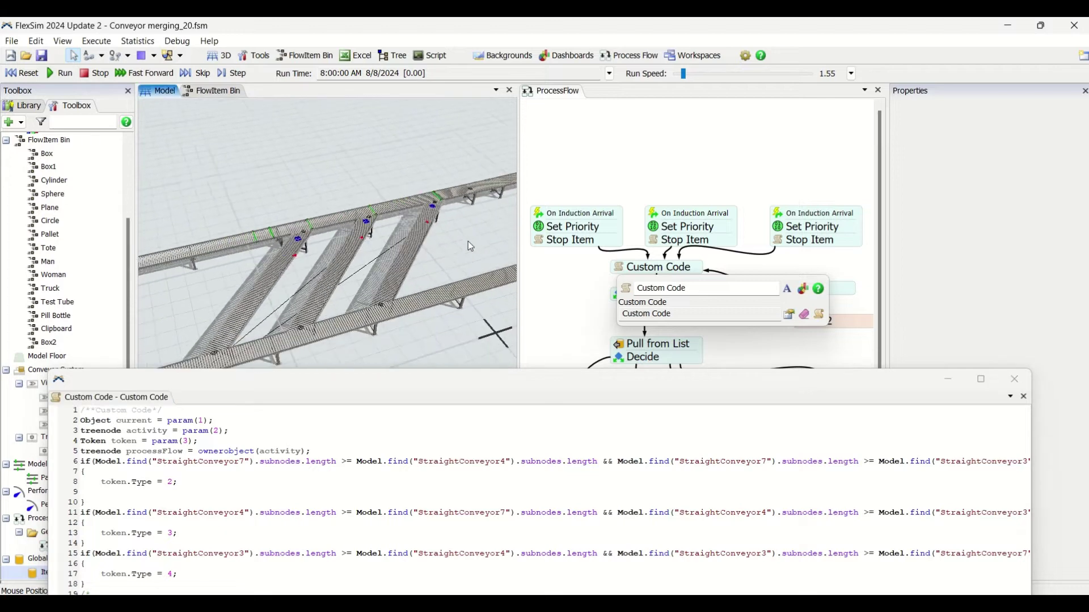
pyautogui.click(421, 251)
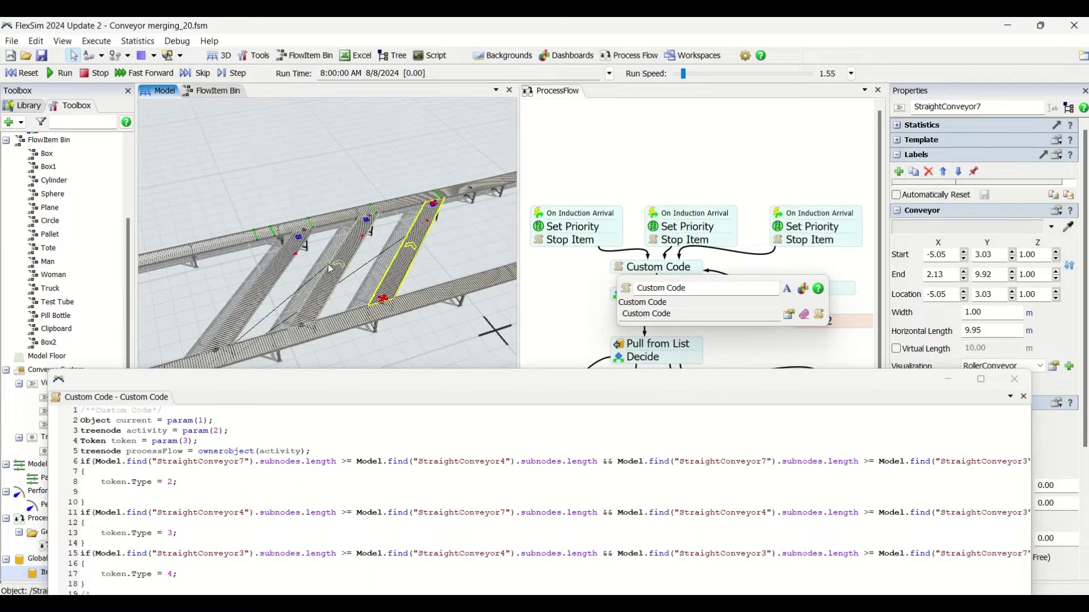
pyautogui.moveTo(97, 462); pyautogui.dragTo(657, 461)
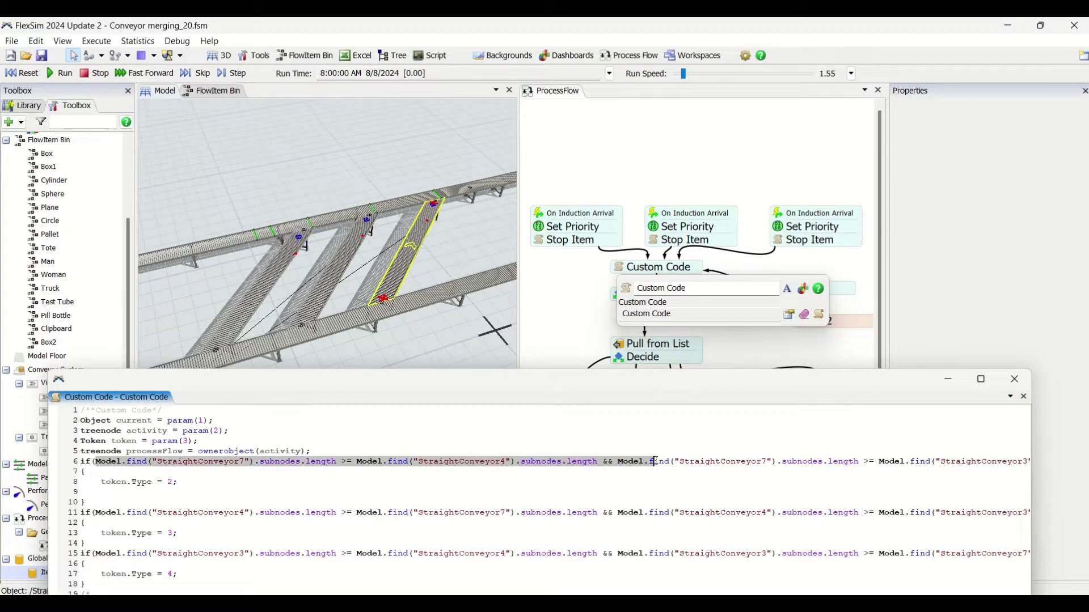
pyautogui.click(622, 471)
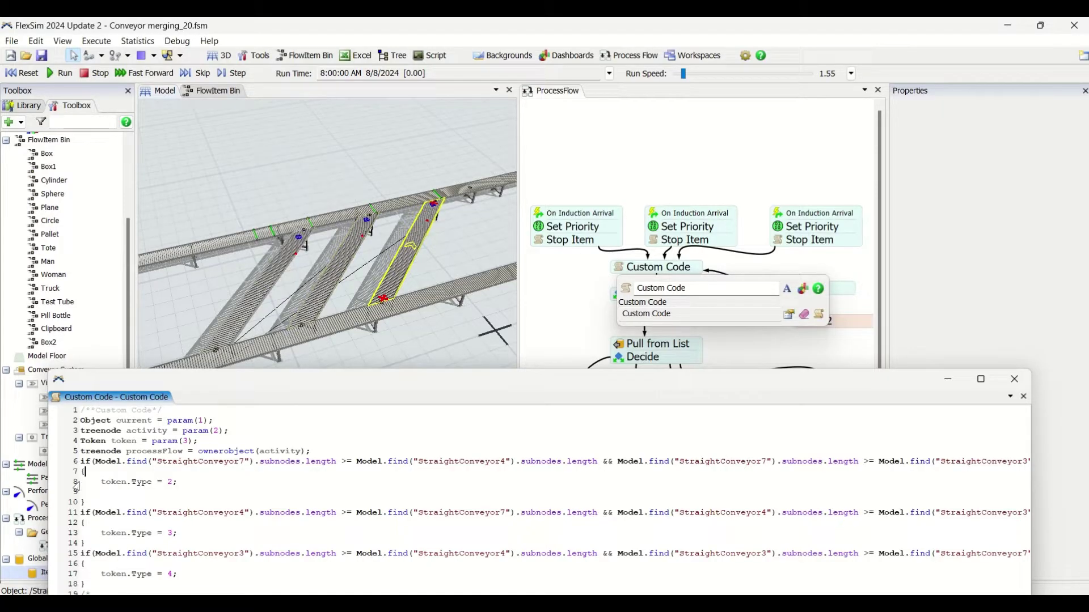
pyautogui.moveTo(102, 484); pyautogui.dragTo(183, 483)
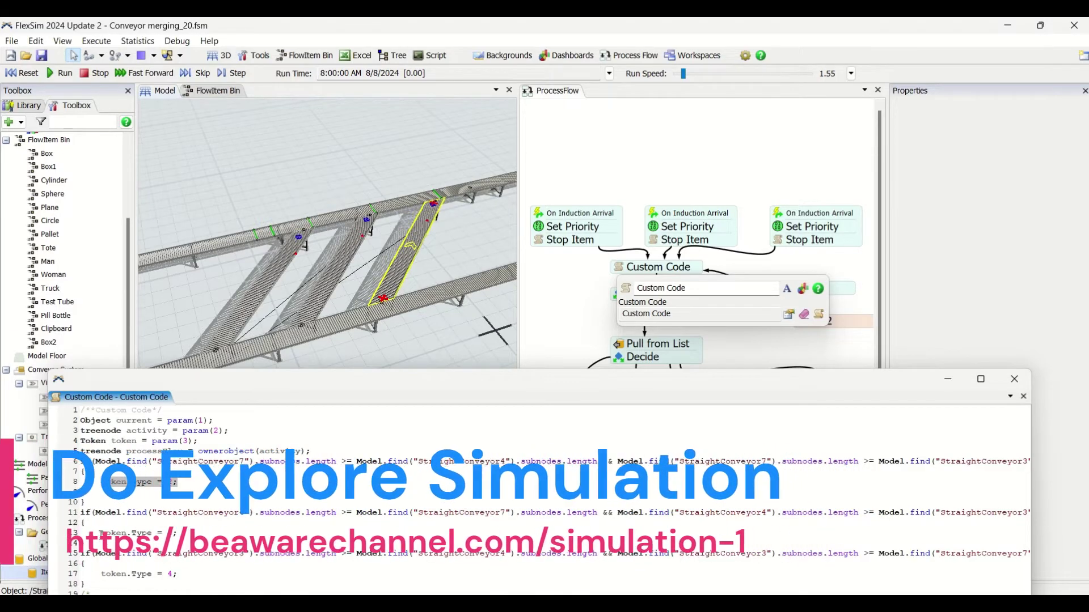
pyautogui.moveTo(101, 533); pyautogui.dragTo(211, 530)
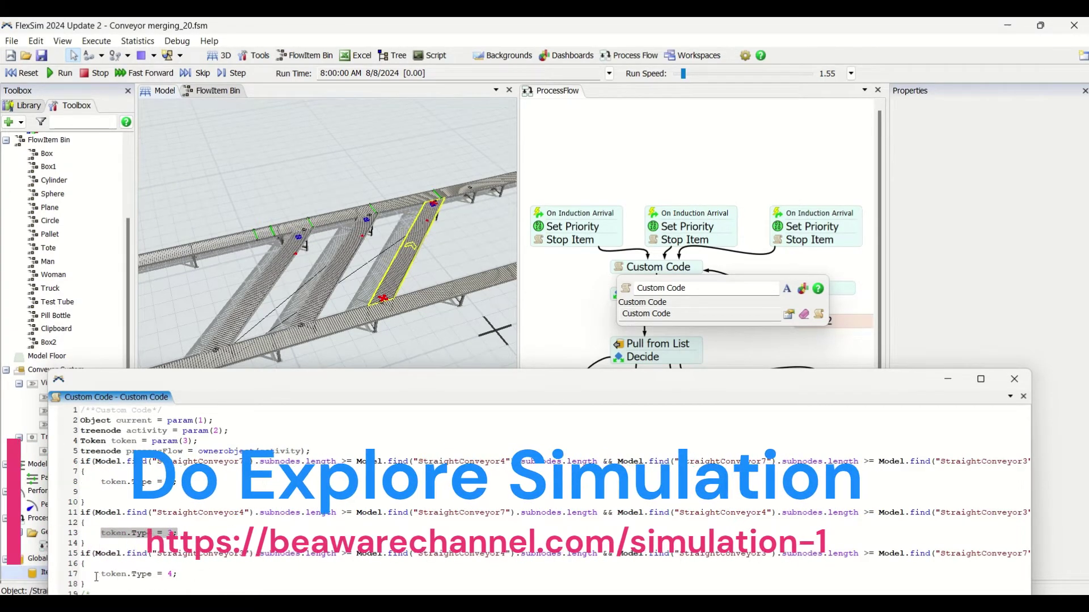
pyautogui.moveTo(101, 576); pyautogui.dragTo(204, 573)
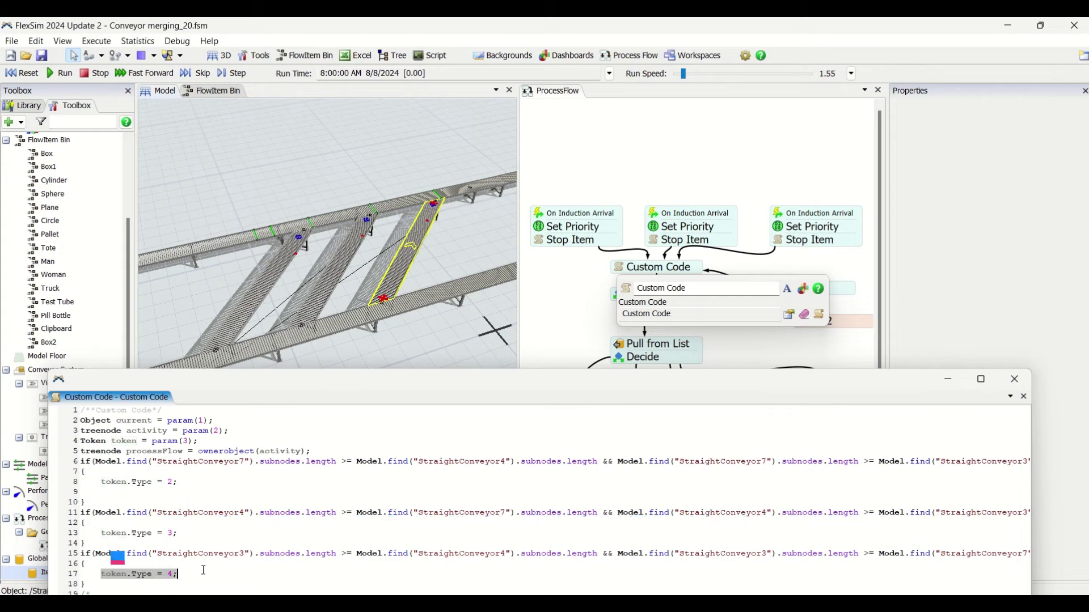
# - Match StraightConveyor4 and StraightConveyor3 in the model to their token.Type assignments in the custom code
pyautogui.click(336, 261)
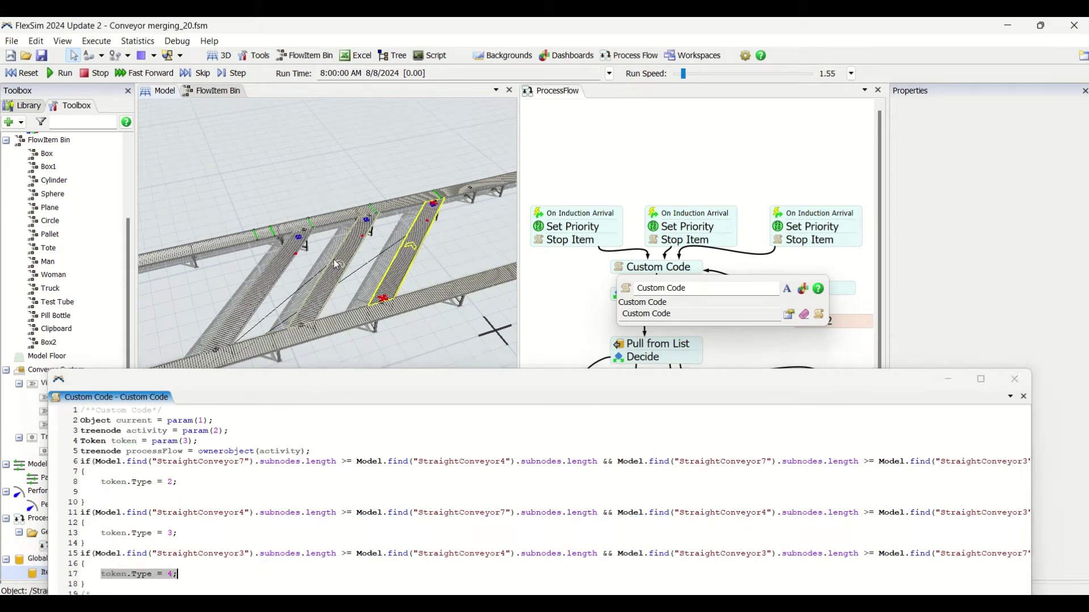
pyautogui.click(186, 531)
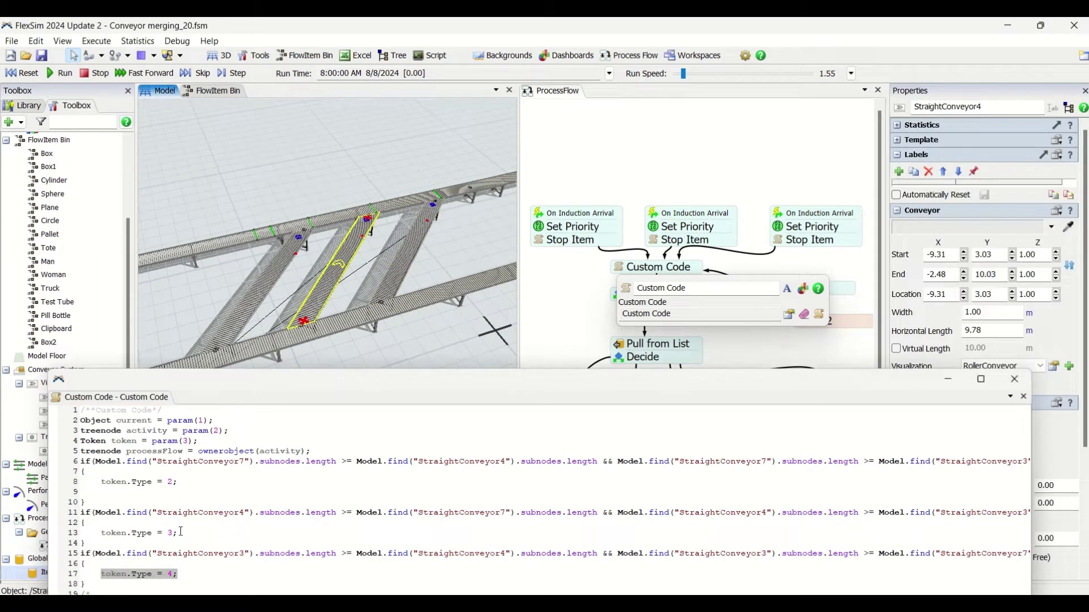
pyautogui.click(238, 320)
pyautogui.click(182, 589)
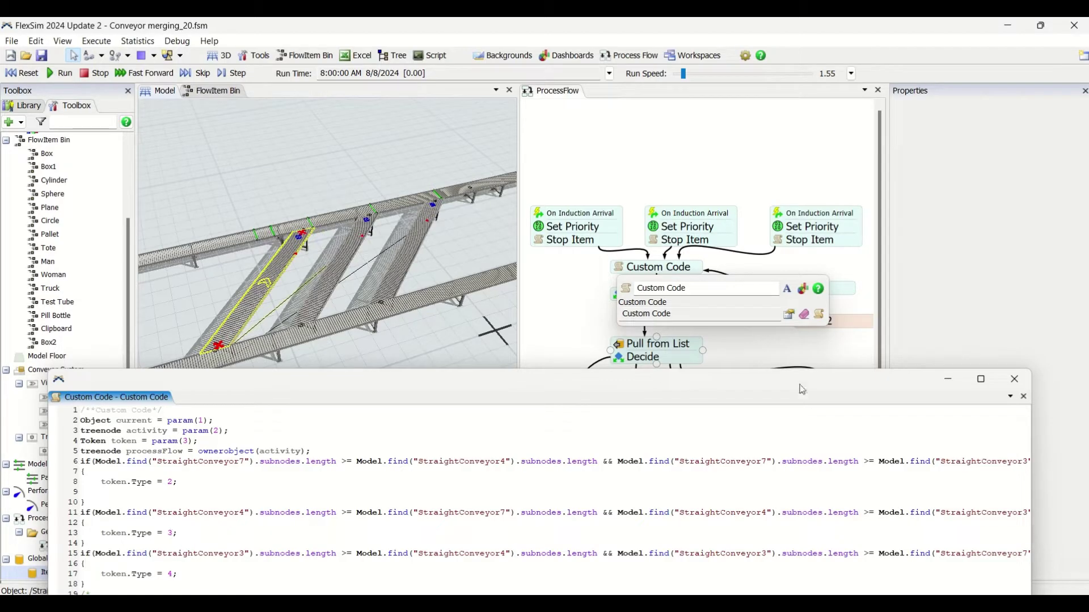
# - Recheck the Priority label name and value in the first Set Priority activity and close the custom code editor
pyautogui.click(539, 228)
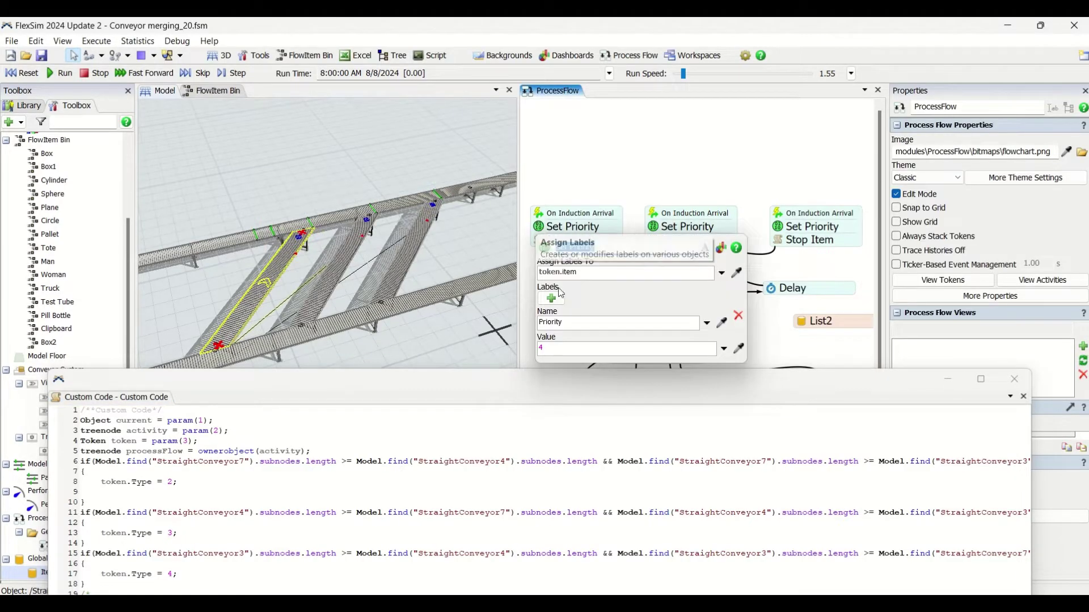
pyautogui.click(558, 323)
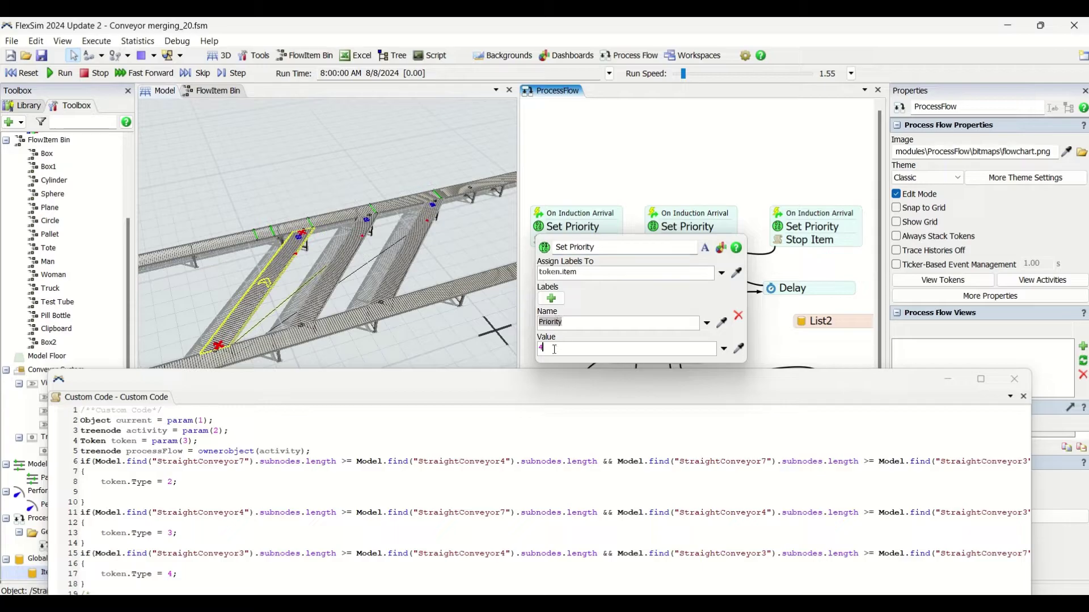
pyautogui.click(1016, 380)
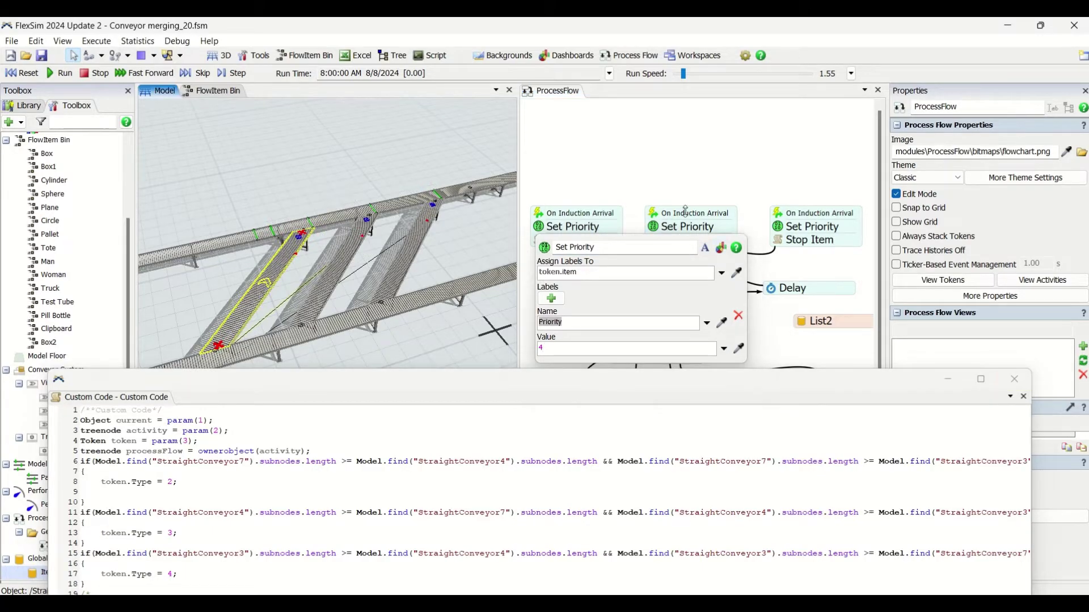
pyautogui.click(654, 168)
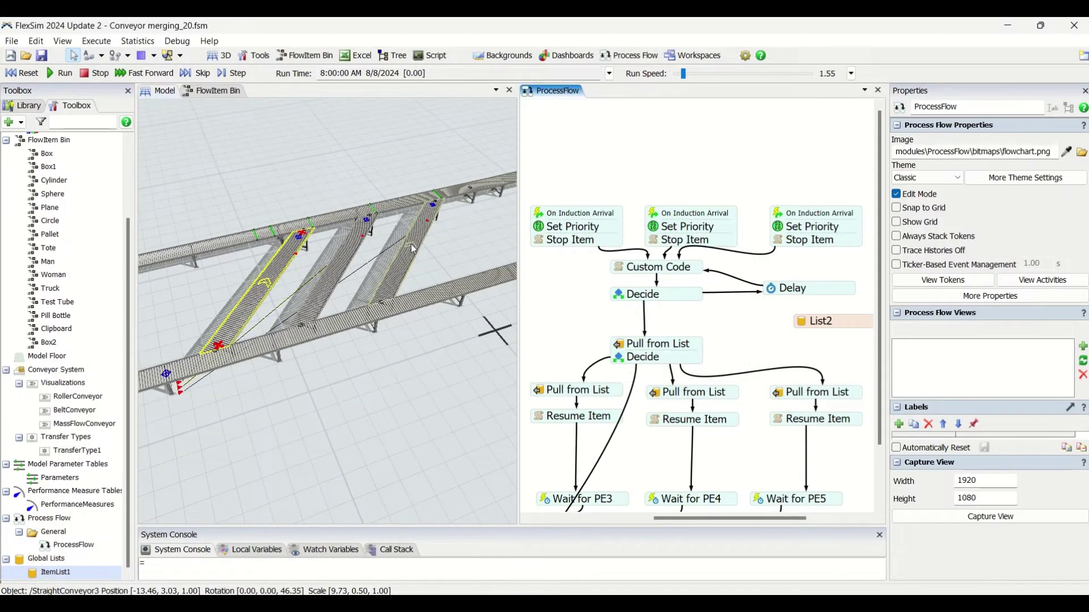
# - Examine how the Decide activity below Custom Code compares token.Type with token.Priority, and trace its branch to the Delay activity
pyautogui.click(624, 299)
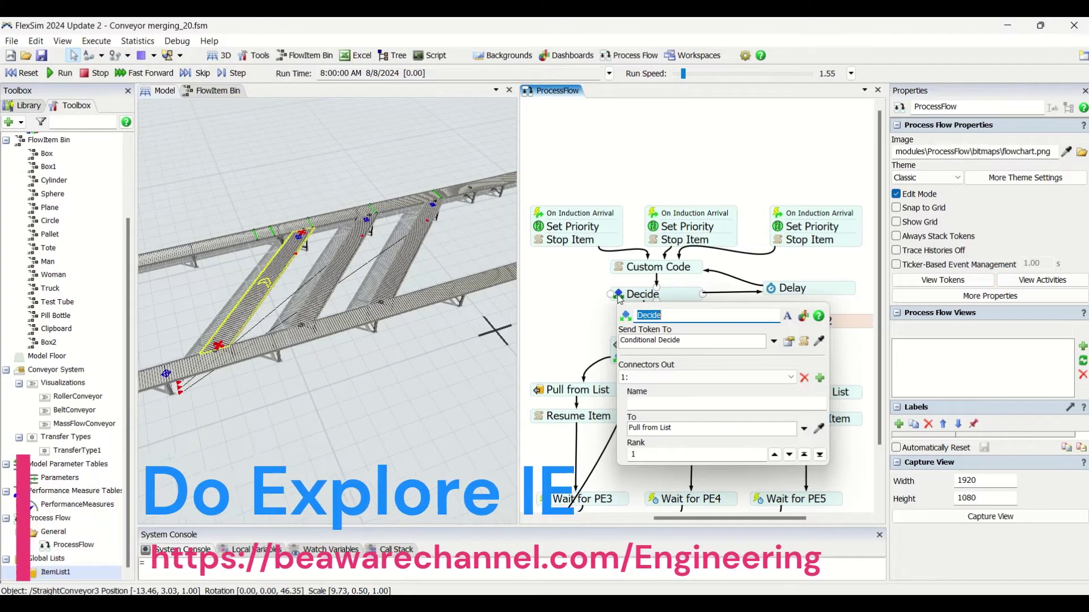
pyautogui.click(789, 342)
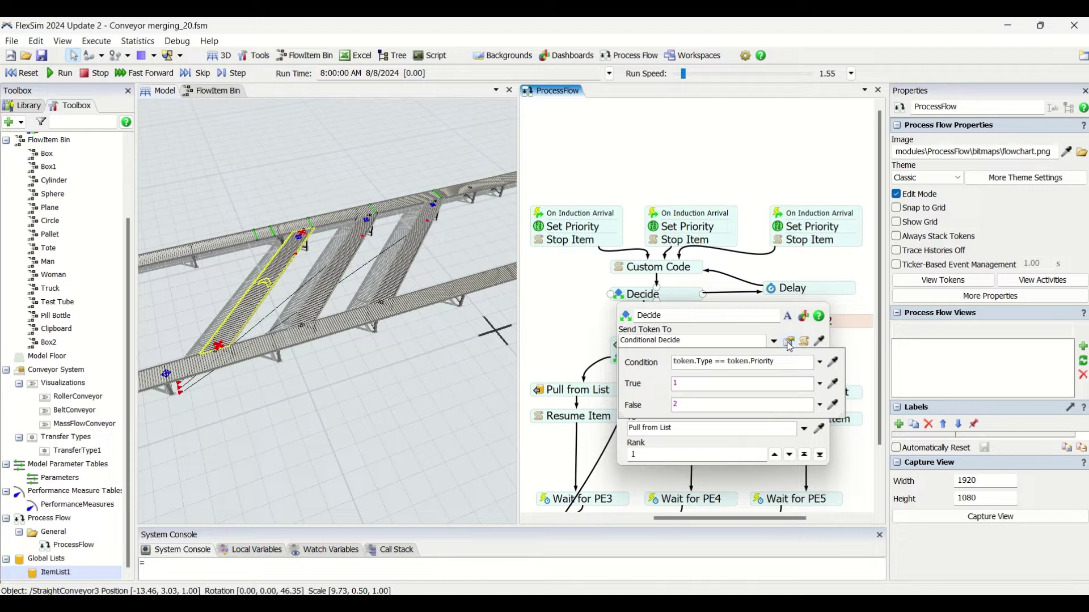
pyautogui.doubleClick(709, 360)
pyautogui.click(771, 363)
pyautogui.moveTo(705, 370)
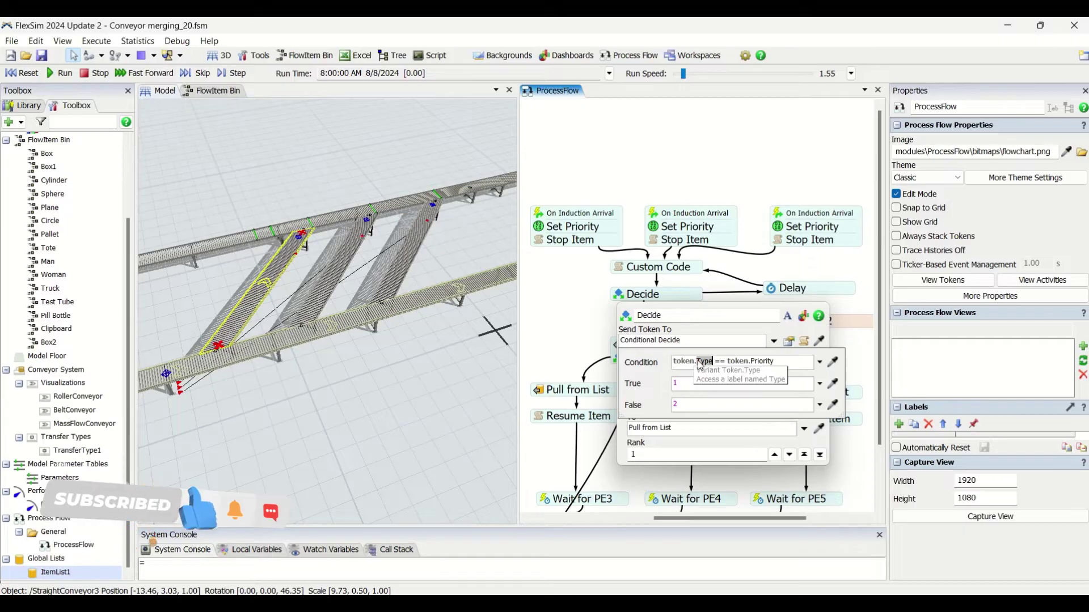
pyautogui.doubleClick(762, 362)
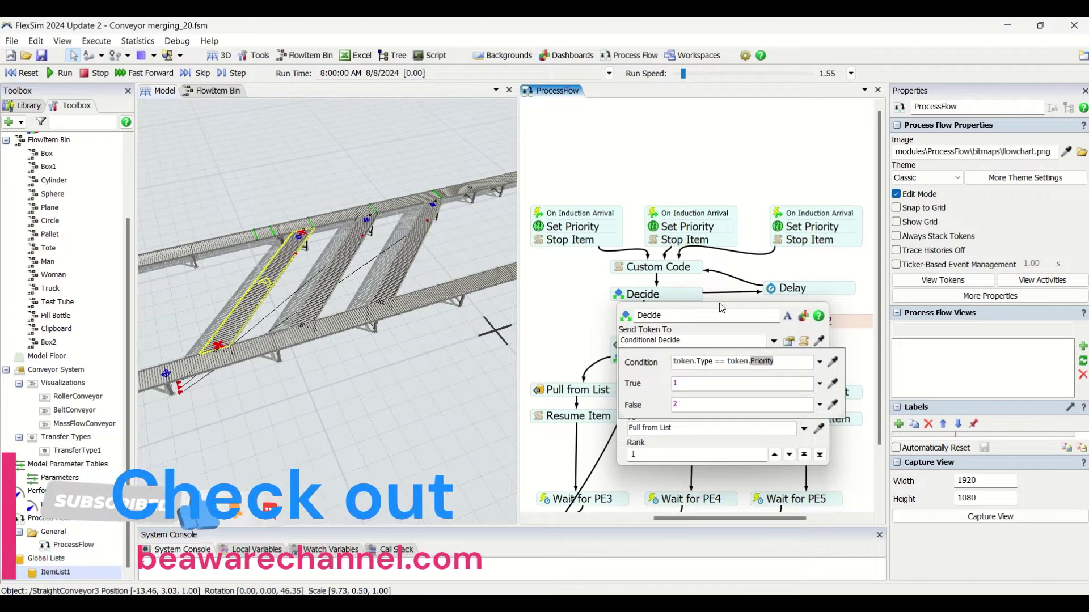
pyautogui.doubleClick(703, 362)
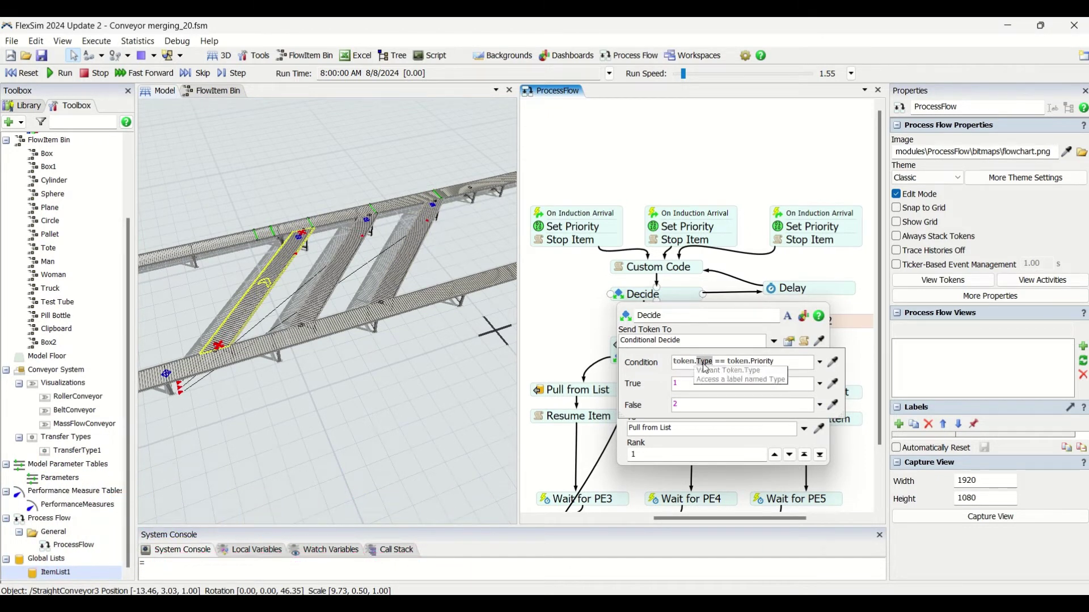
pyautogui.doubleClick(763, 362)
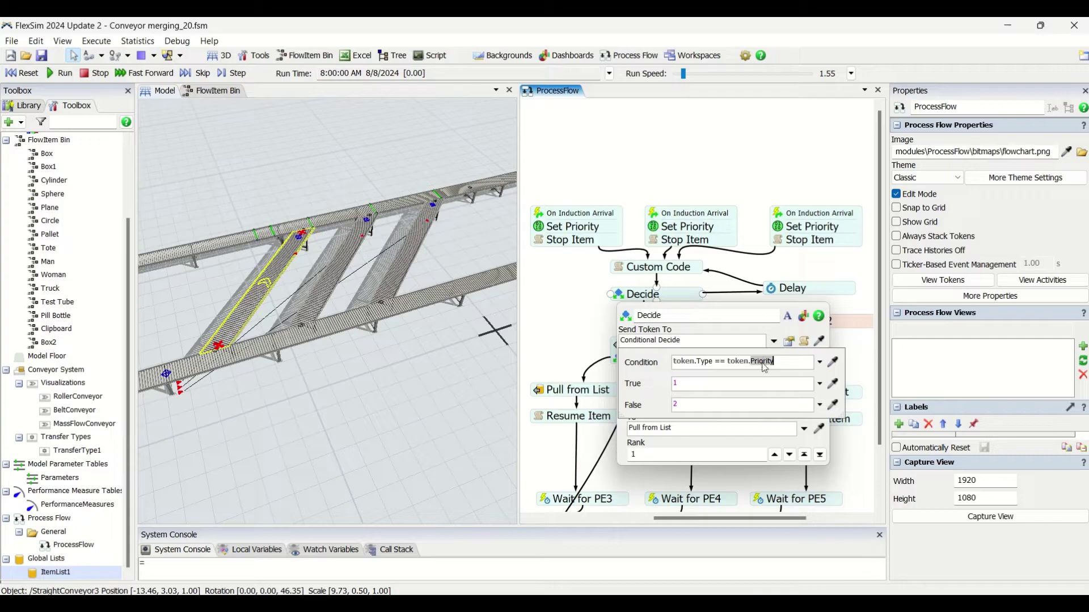
pyautogui.click(768, 273)
pyautogui.click(653, 298)
pyautogui.click(760, 293)
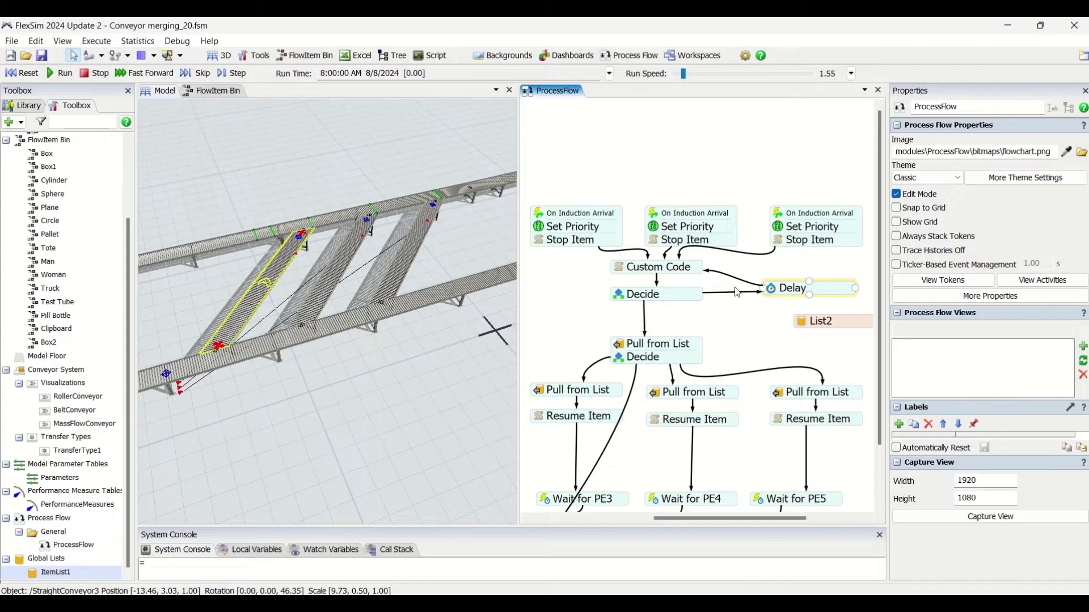
# - Review the Decide and Custom Code activities' properties against the merging conveyors in the model, selecting StraightConveyor7
pyautogui.click(628, 296)
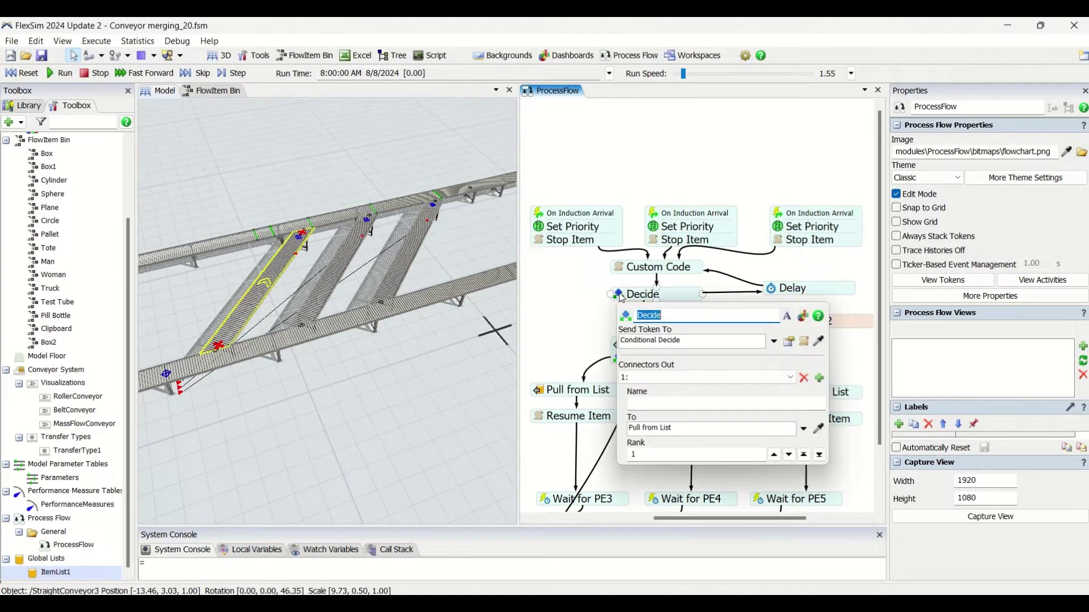
pyautogui.click(620, 271)
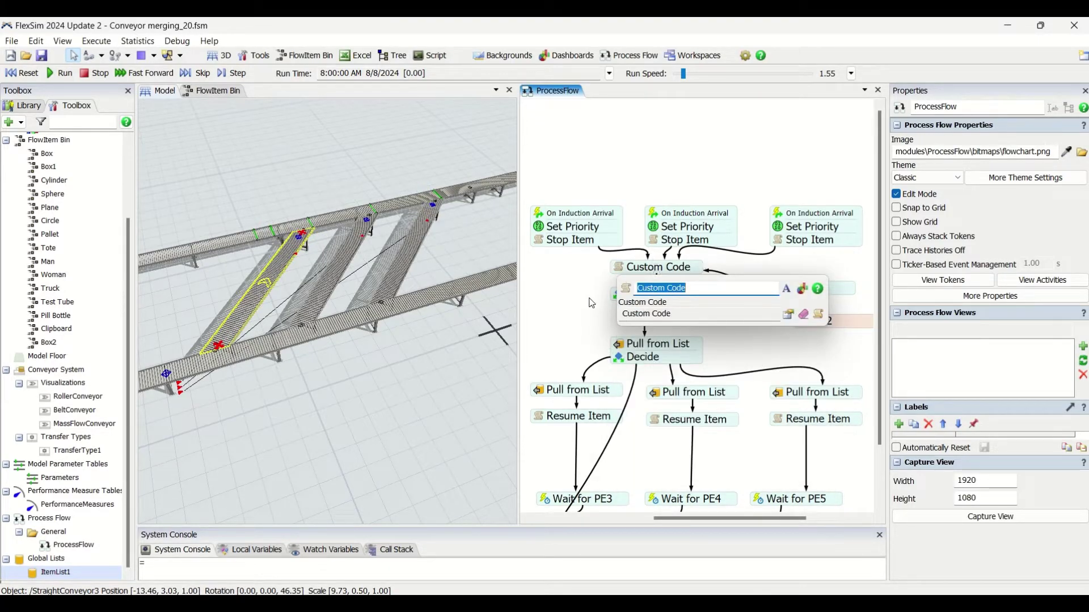
pyautogui.click(562, 301)
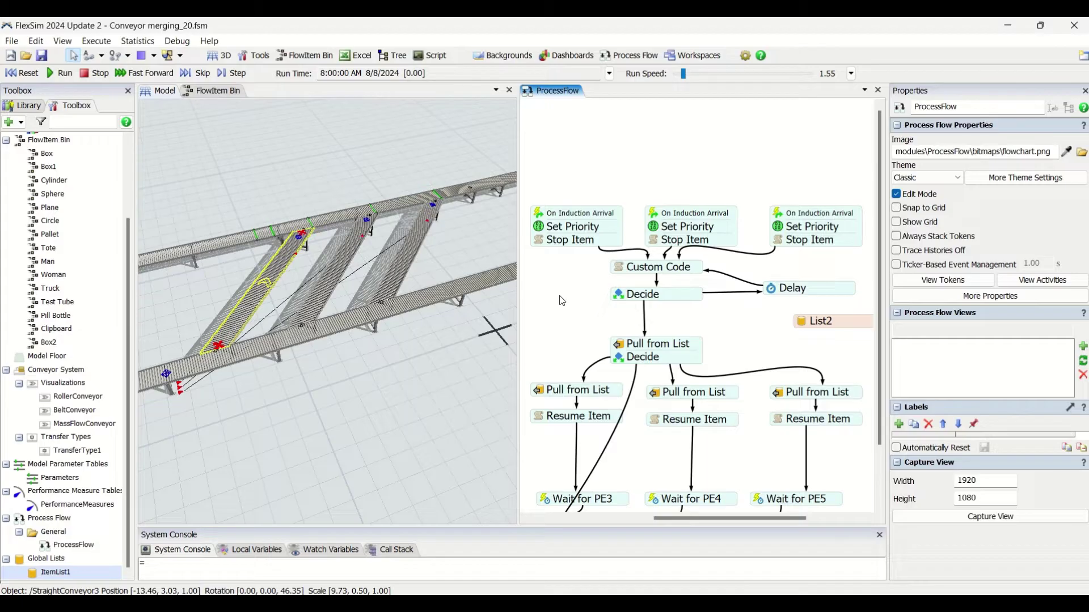
pyautogui.click(629, 295)
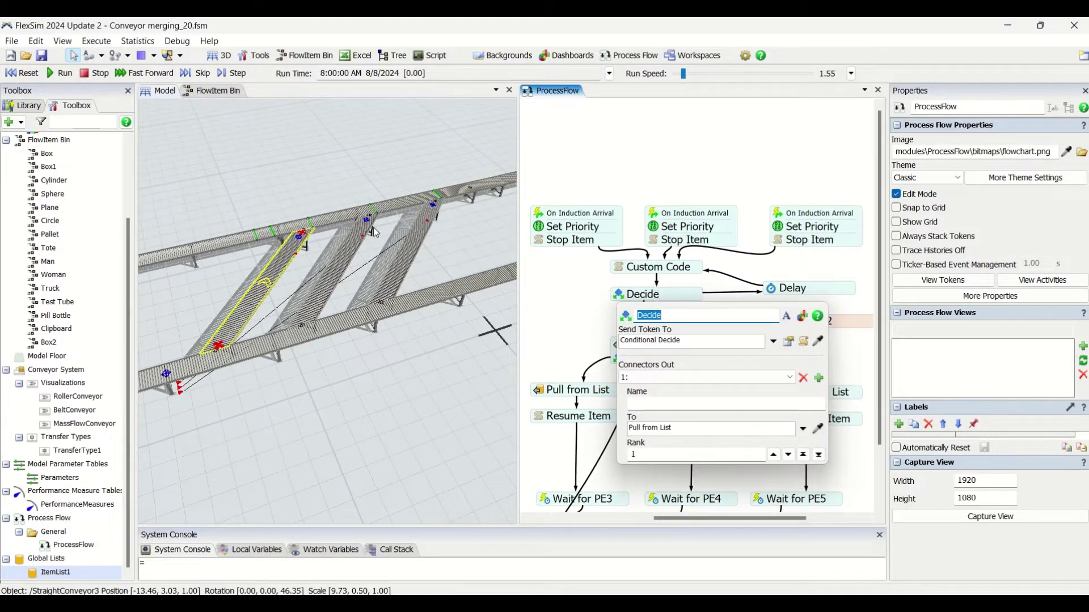
pyautogui.click(419, 252)
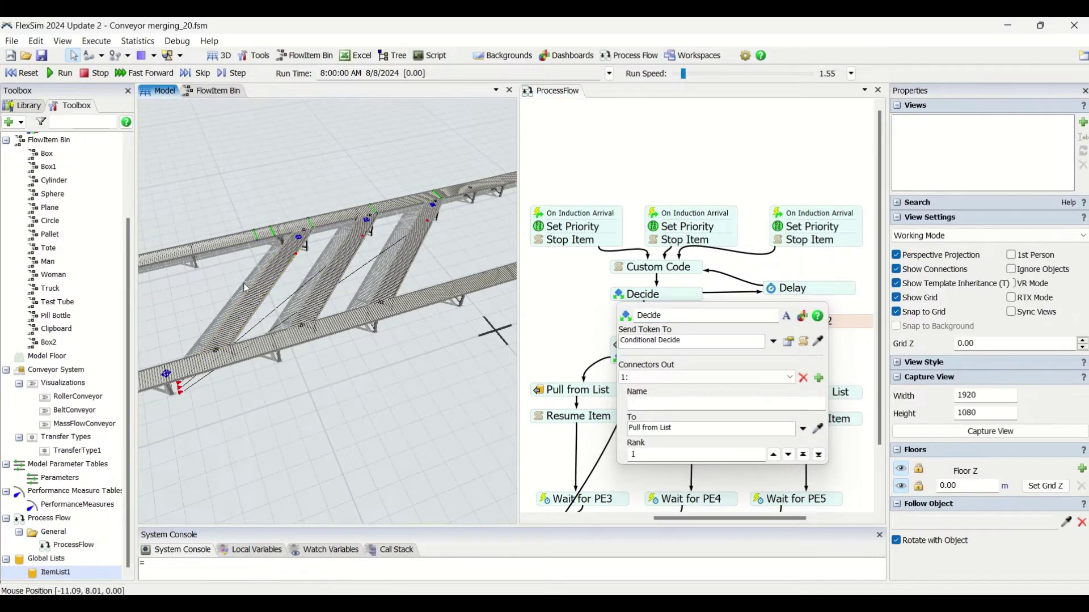
pyautogui.click(415, 243)
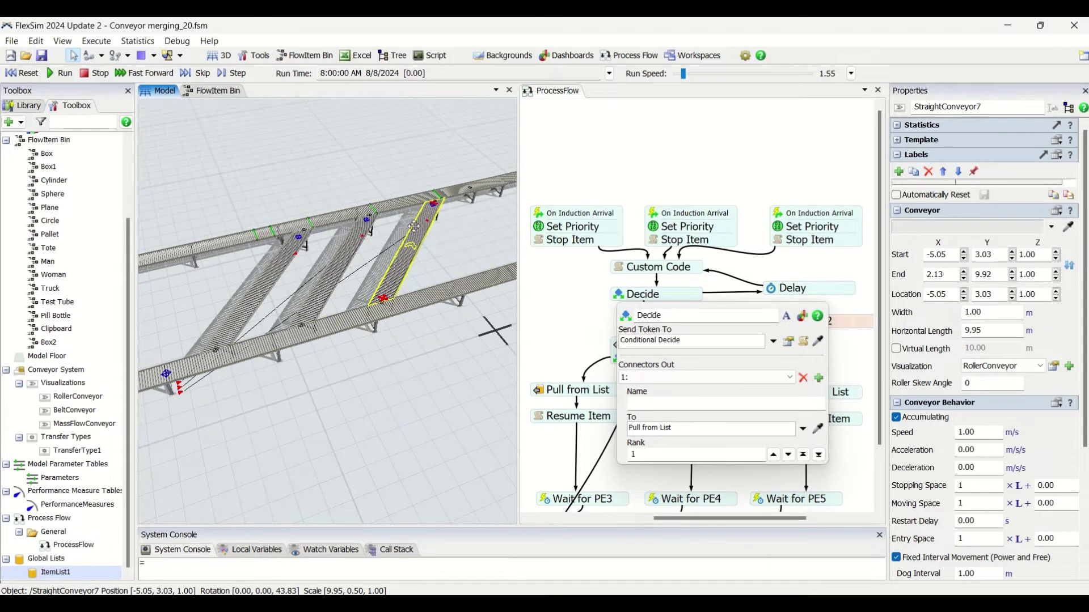
pyautogui.click(617, 312)
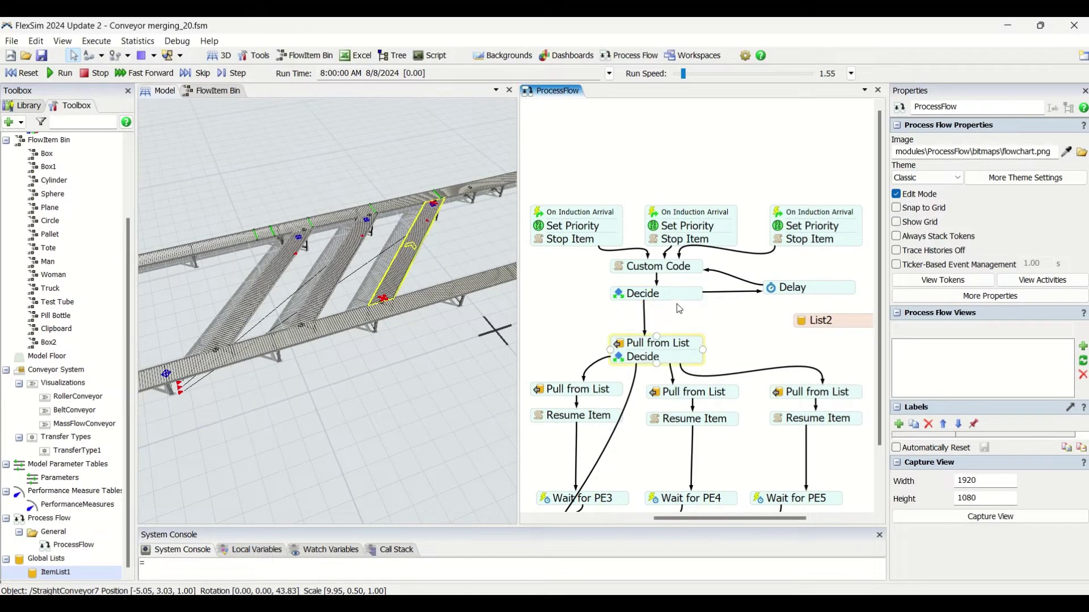
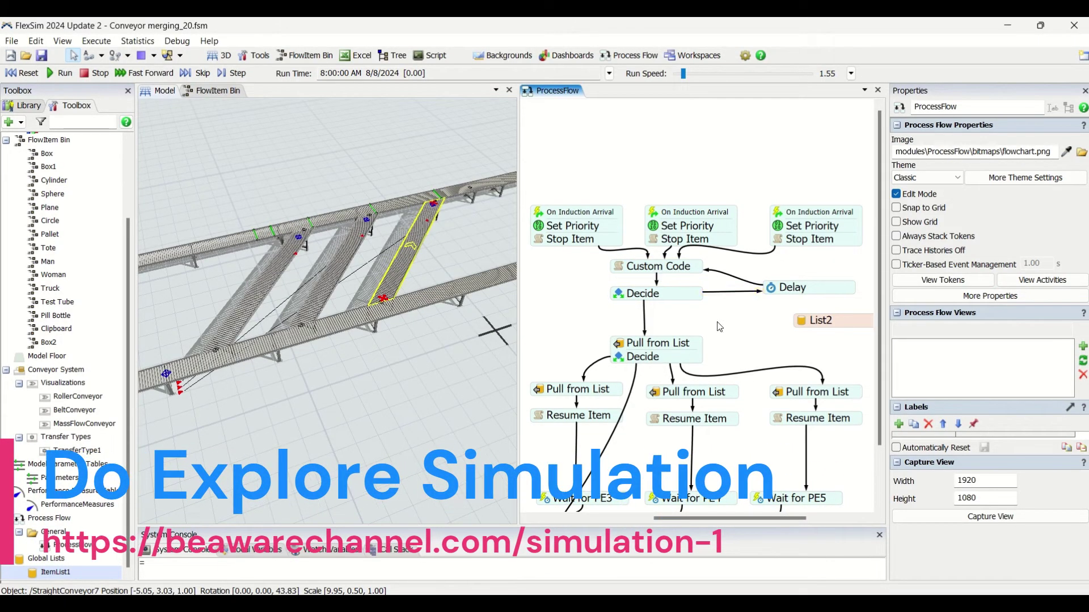
# - Examine the condition and the true and false outputs of the Decide activity directly below Custom Code
pyautogui.scroll(-2, 719, 327)
pyautogui.doubleClick(628, 228)
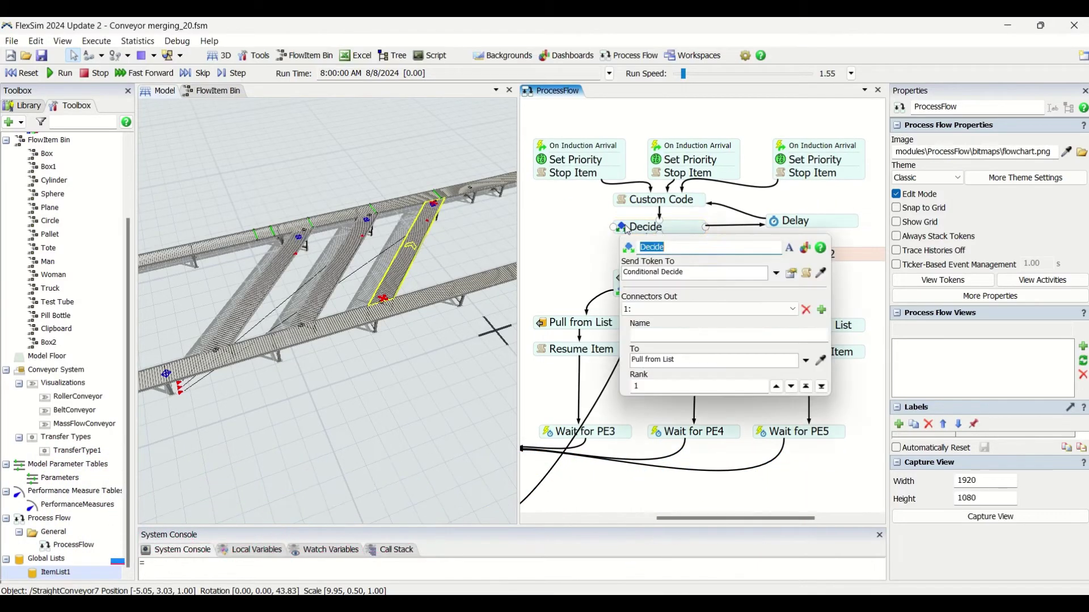
pyautogui.click(791, 274)
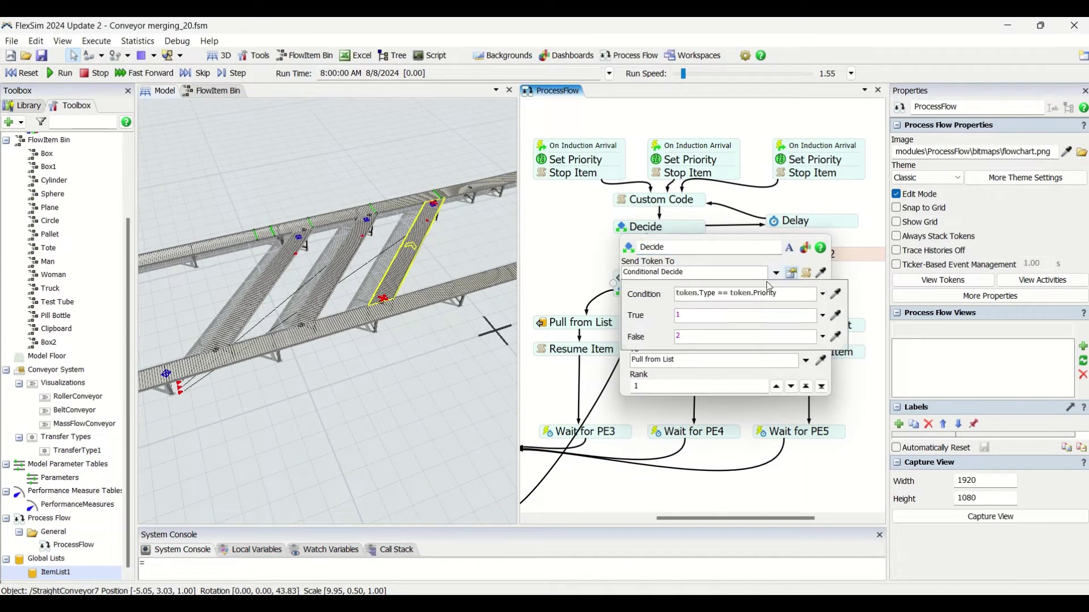
pyautogui.click(595, 277)
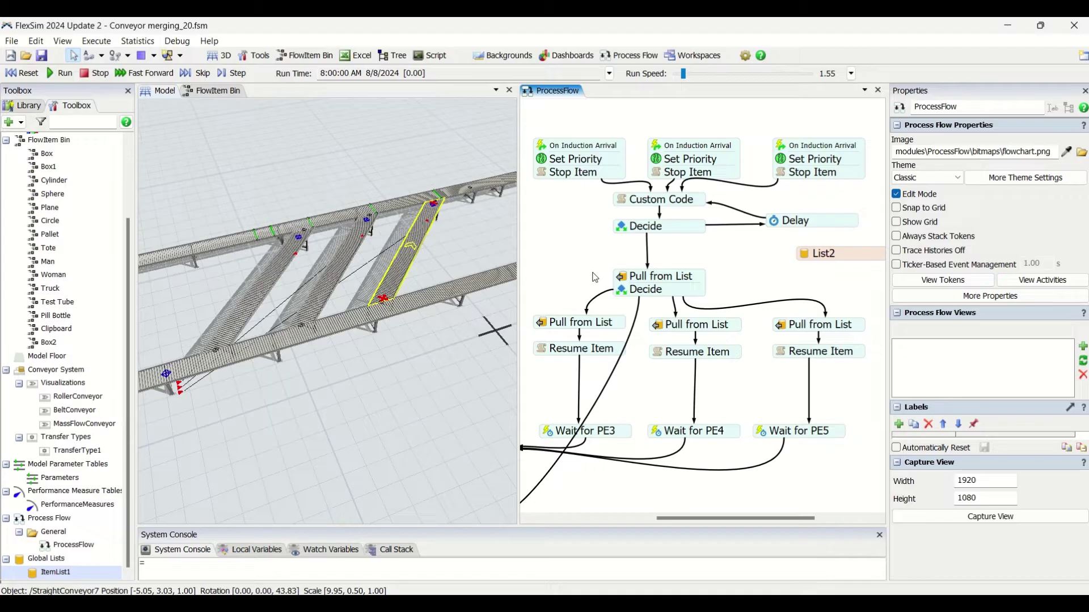
# - Examine the list reference and priority query of the Pull from List activity above the three-way branch
pyautogui.click(624, 281)
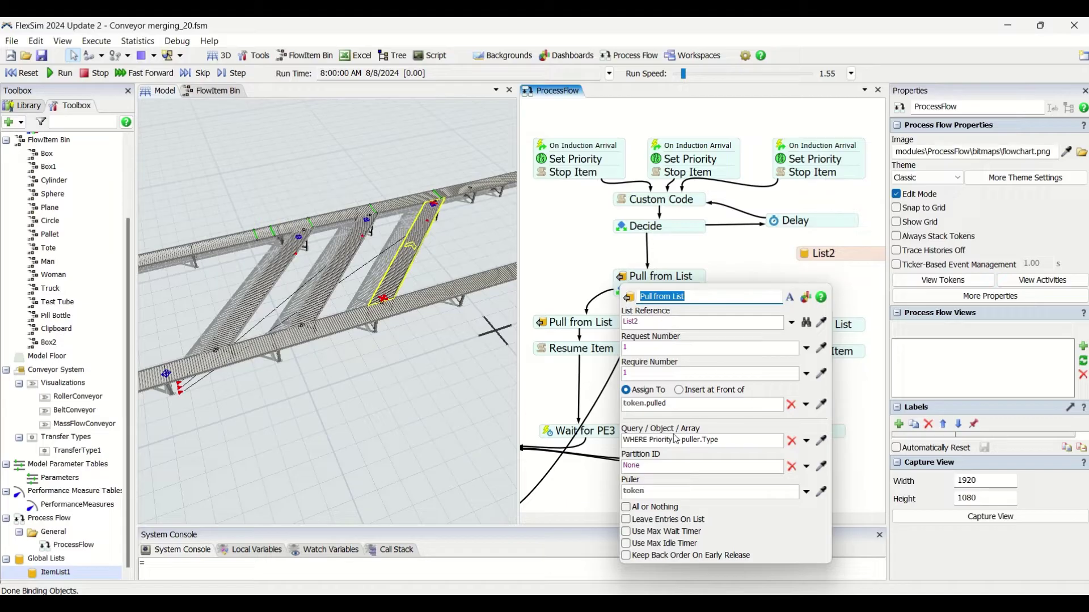
pyautogui.doubleClick(655, 441)
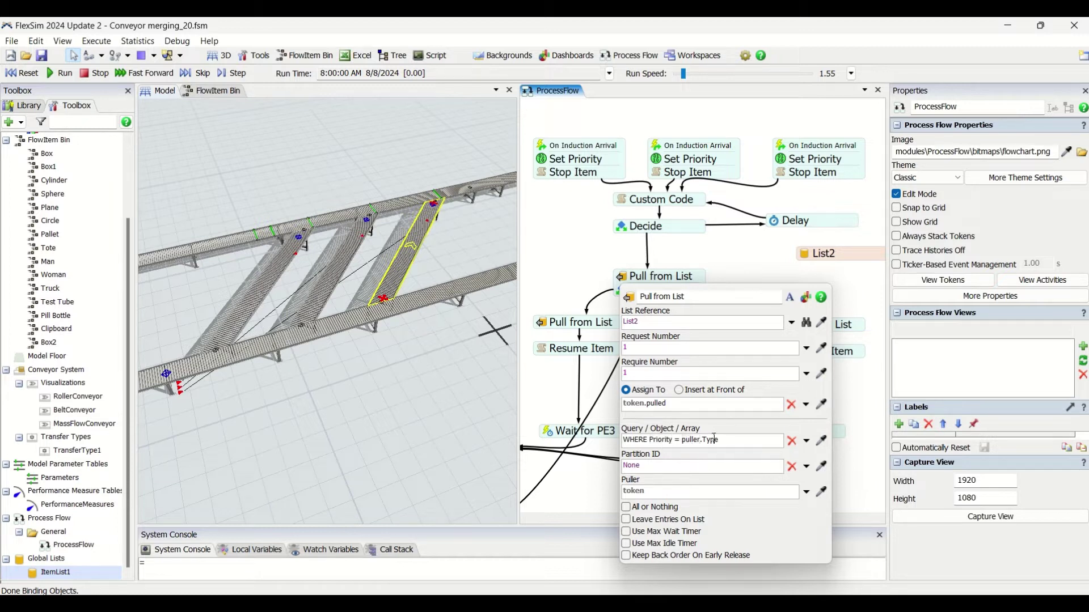
pyautogui.moveTo(733, 438); pyautogui.dragTo(573, 429)
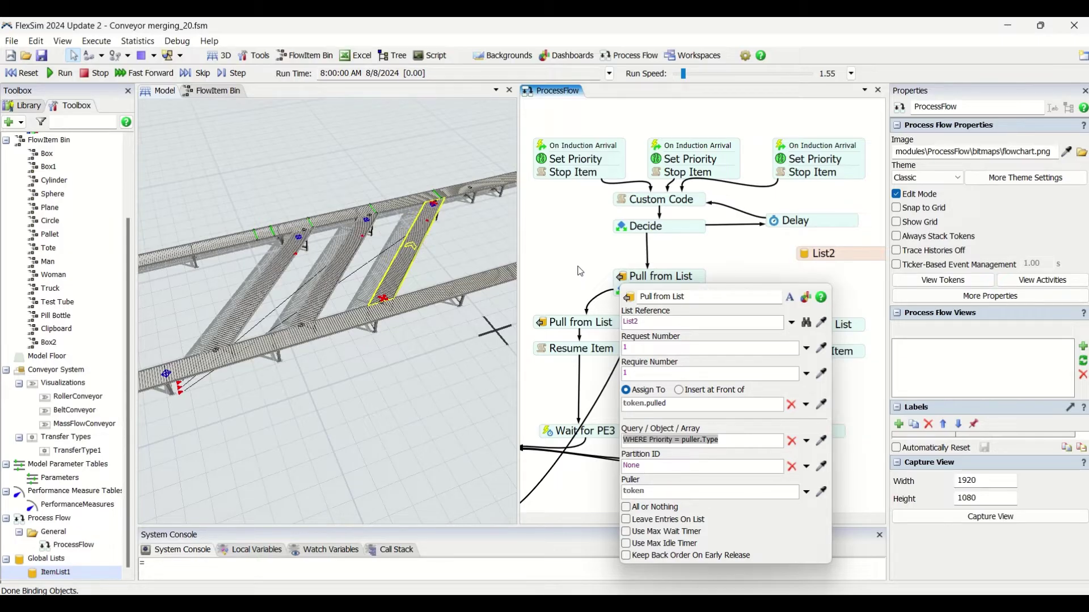
pyautogui.click(581, 271)
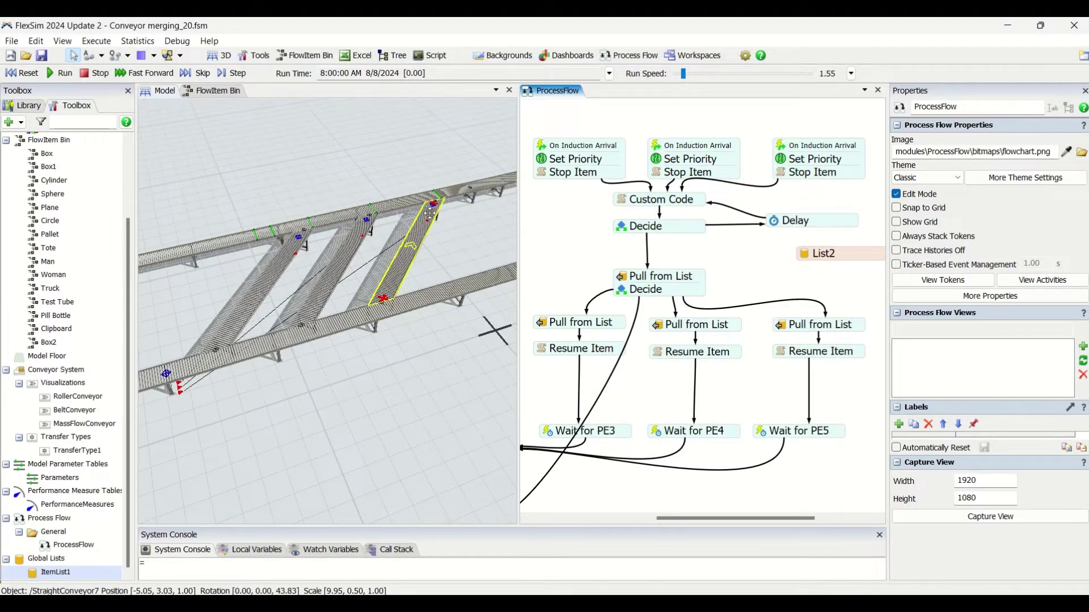
# - Examine how the second Decide activity uses token.Type to send tokens and trace its outgoing connectors to the branches
pyautogui.click(621, 296)
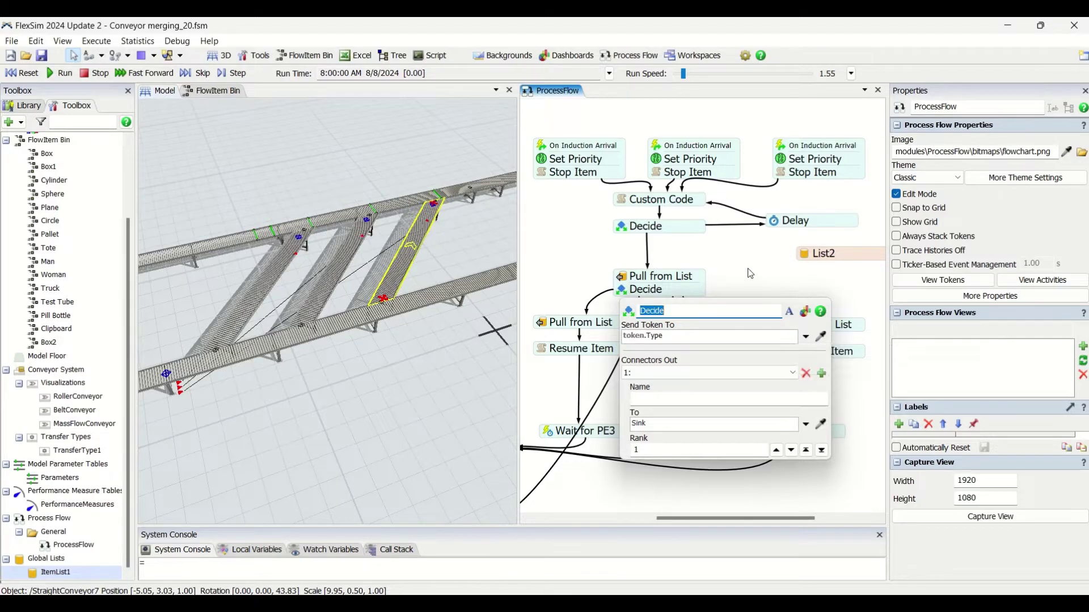
pyautogui.scroll(-1, 609, 255)
pyautogui.click(620, 257)
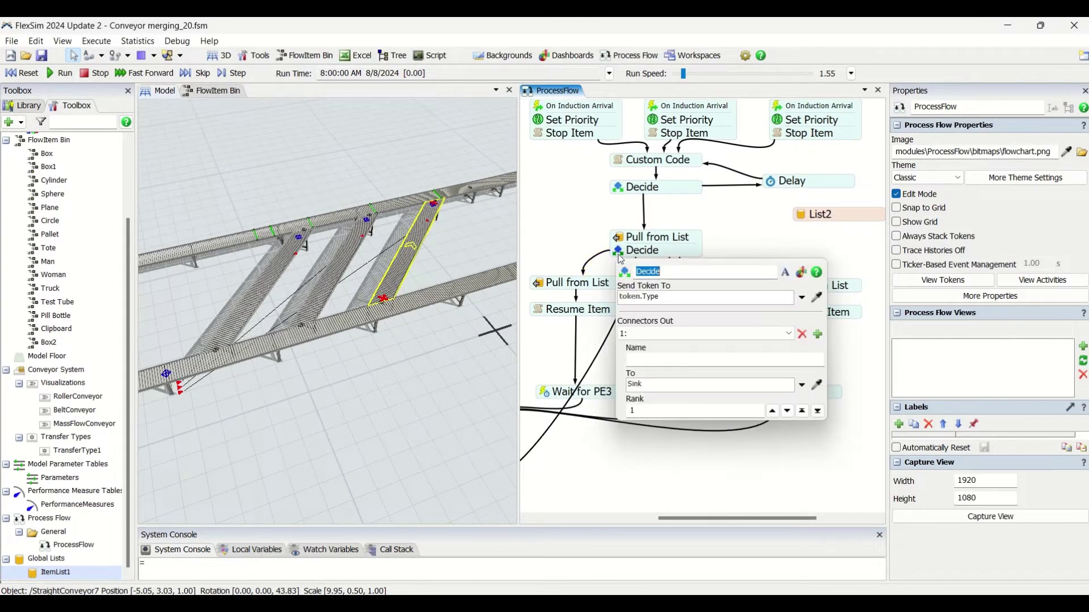
pyautogui.click(586, 229)
pyautogui.click(637, 255)
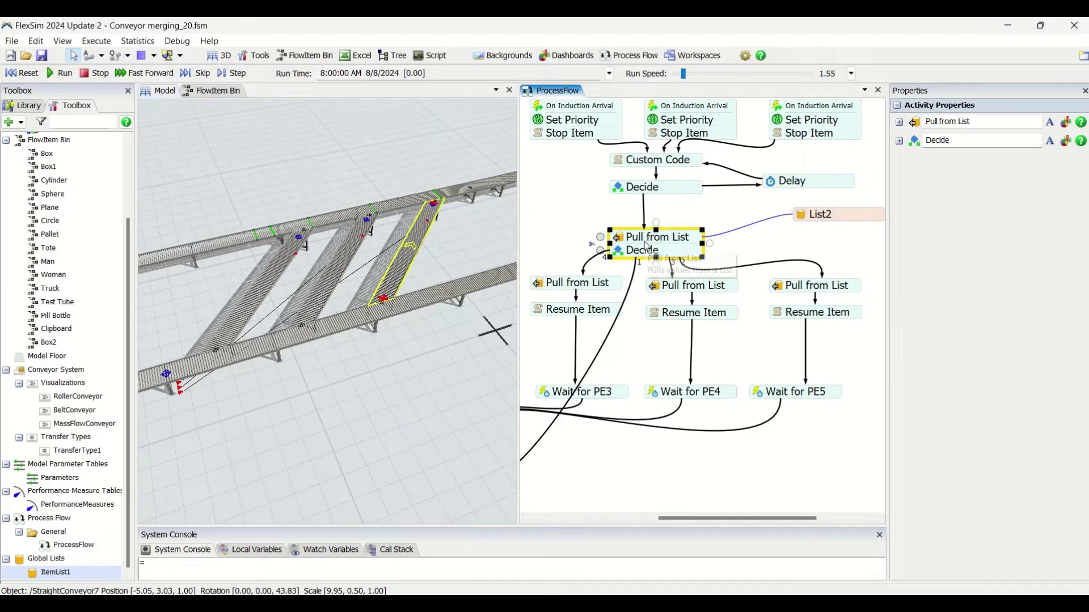
pyautogui.moveTo(647, 326); pyautogui.dragTo(660, 304)
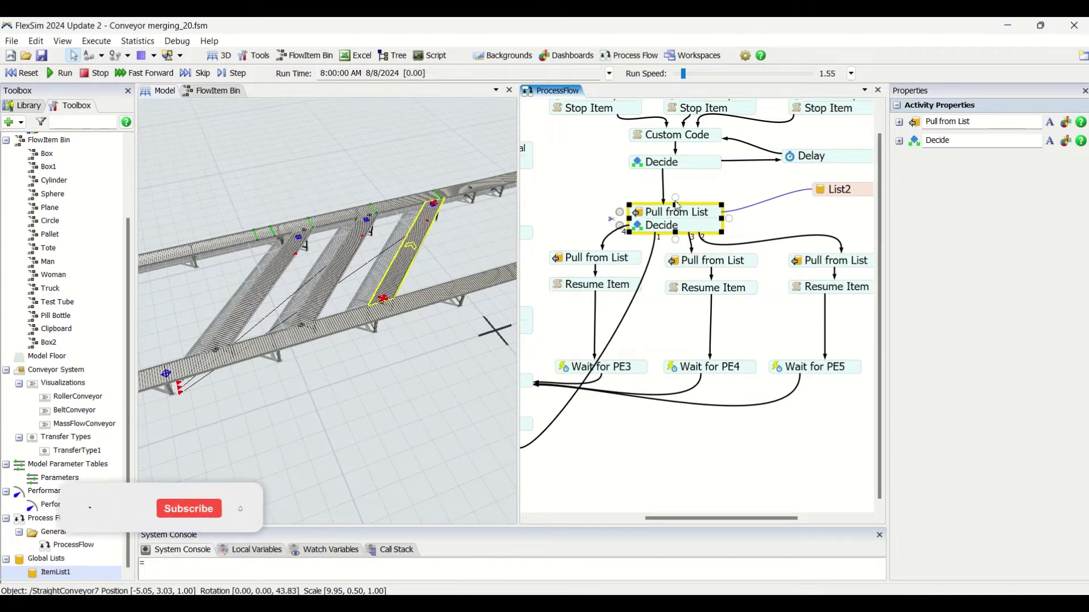
# - Check the list reference of the first branch's Pull from List activity and inspect List1 below Merge Token and Push to List
pyautogui.doubleClick(577, 259)
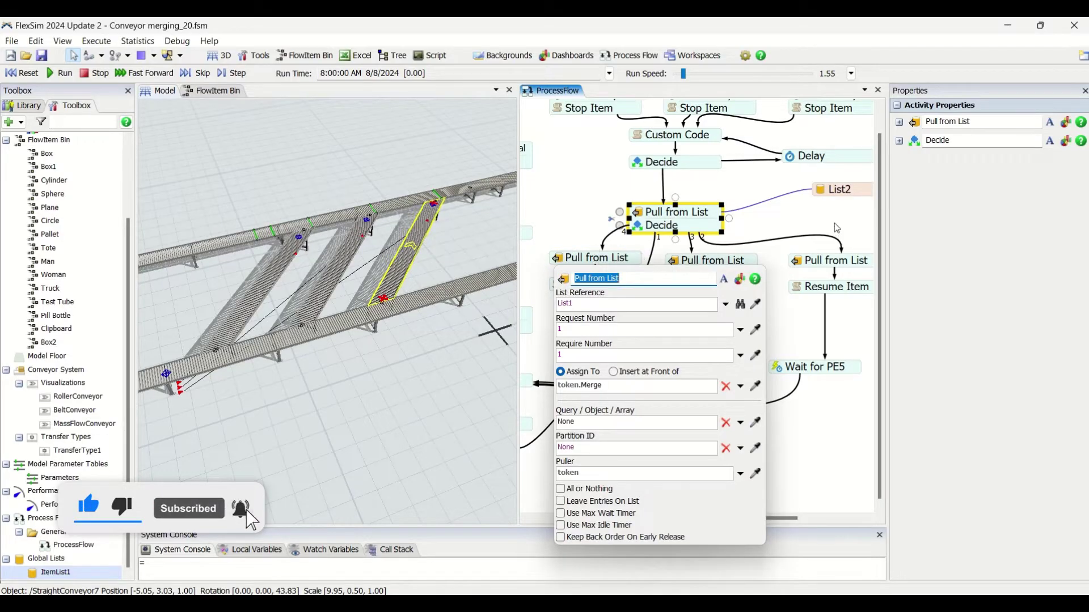
pyautogui.hscroll(3, 838, 228)
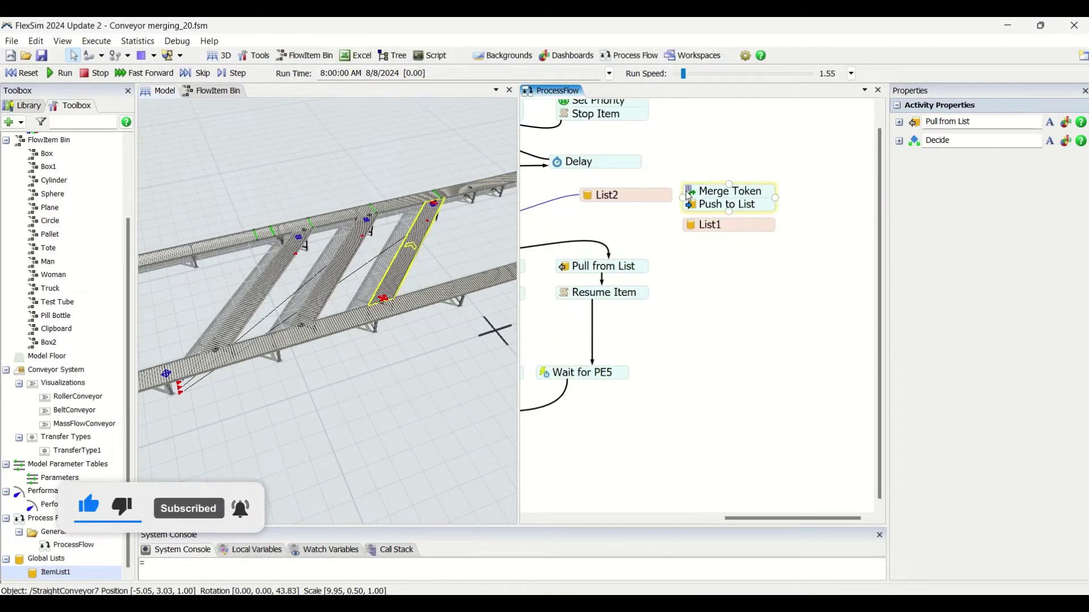
pyautogui.moveTo(647, 210); pyautogui.dragTo(845, 182)
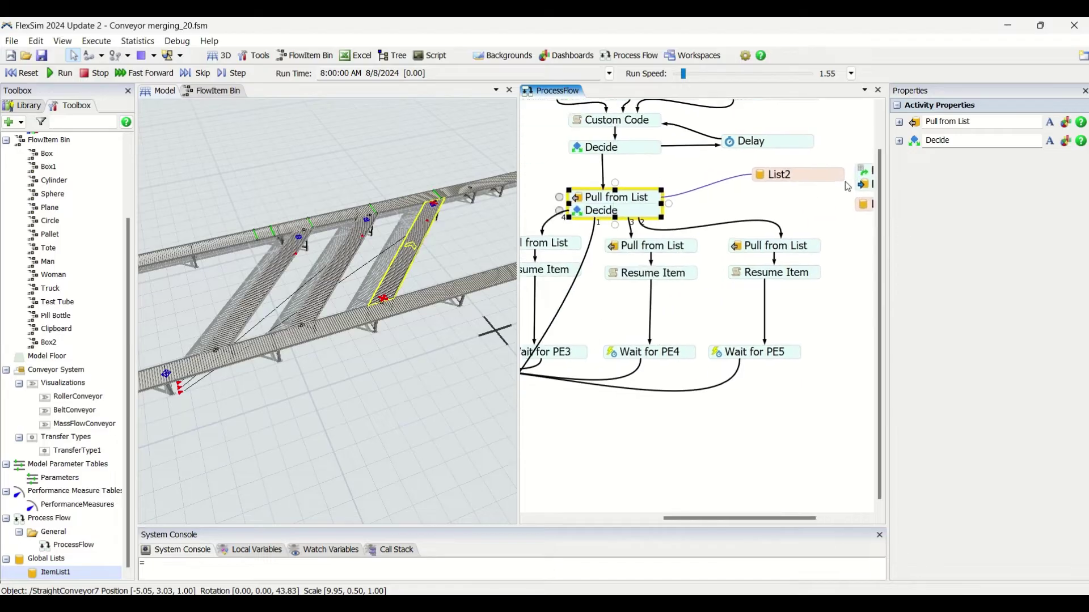
pyautogui.hscroll(-1, 846, 187)
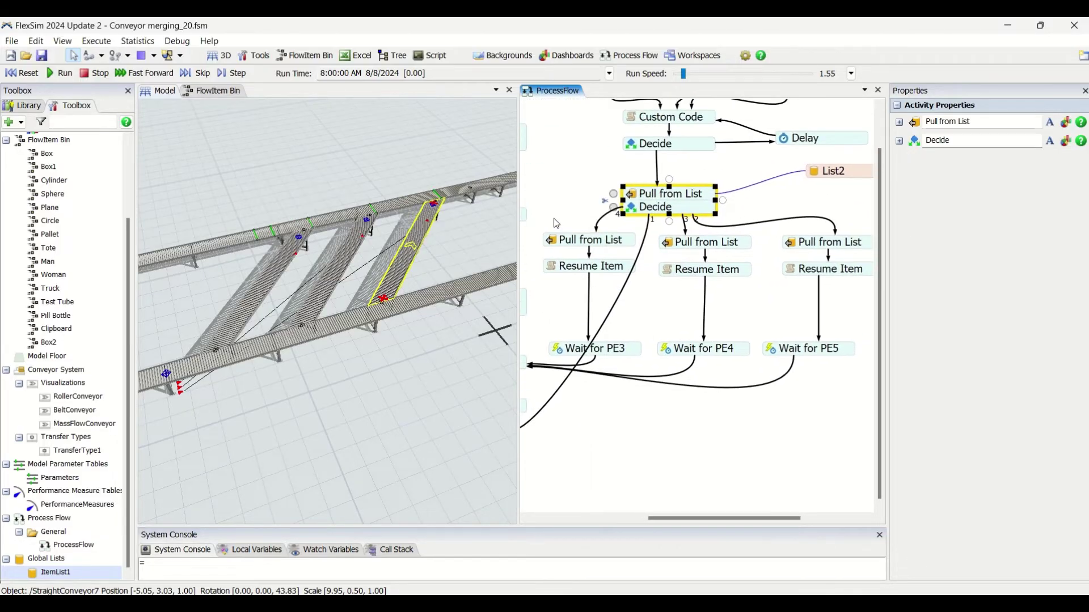
pyautogui.scroll(-1, 557, 224)
pyautogui.doubleClick(837, 206)
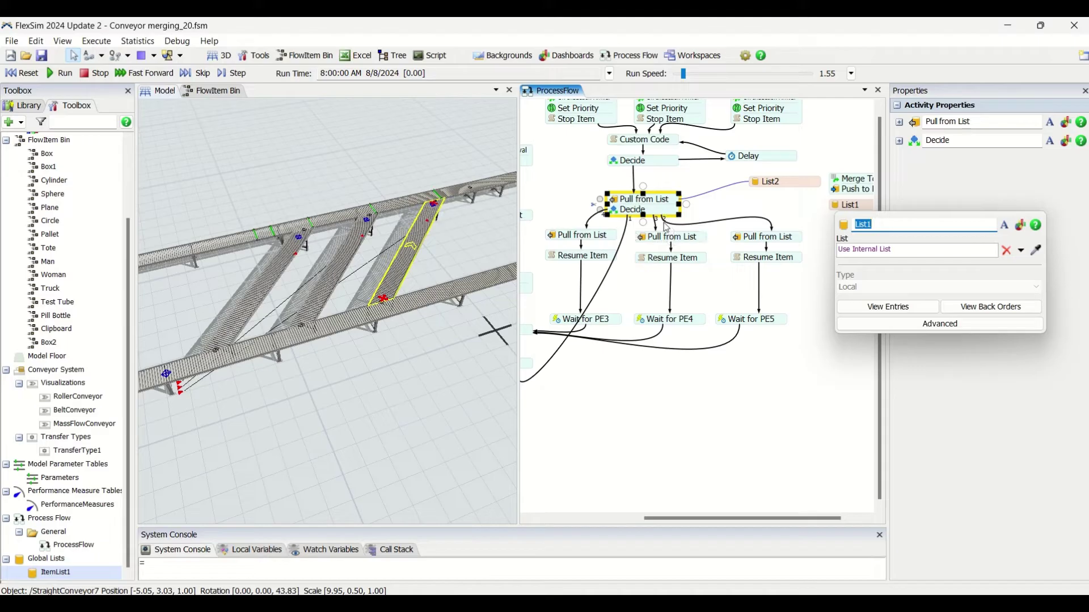
pyautogui.click(559, 220)
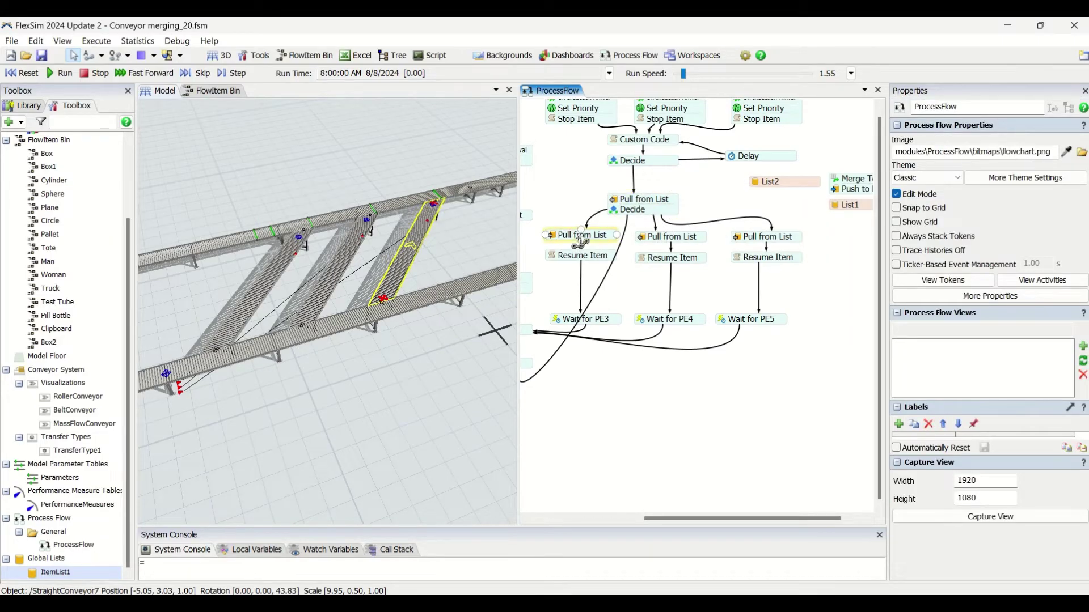
# - Inspect the first branch's Resume Item and Wait for PE3 activities, and identify the photo eye at the last conveyor merge
pyautogui.doubleClick(555, 259)
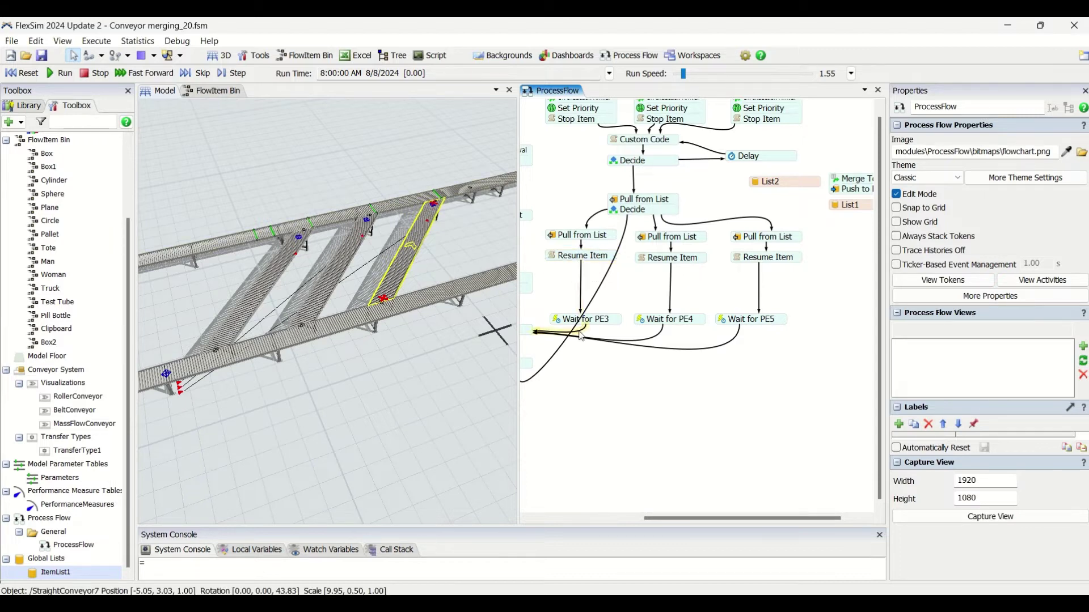
pyautogui.scroll(5, 431, 180)
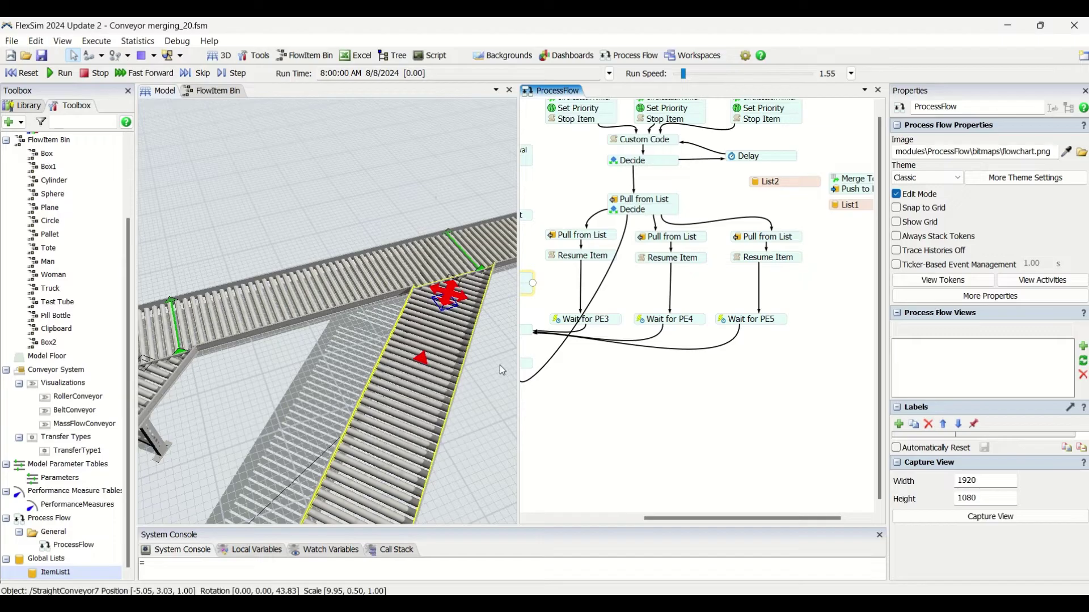
pyautogui.moveTo(430, 386); pyautogui.dragTo(366, 405)
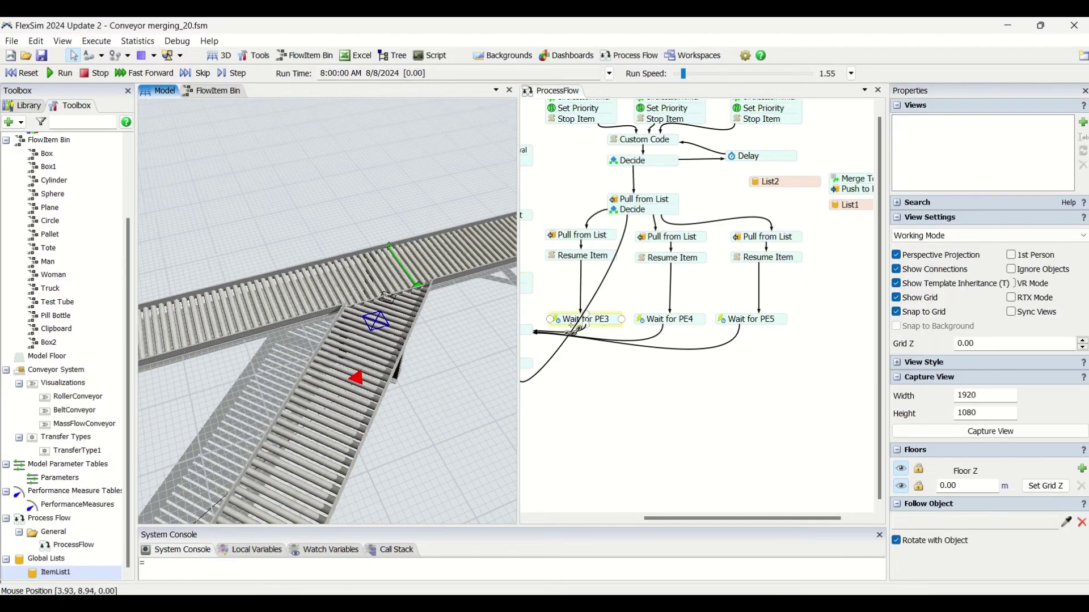
pyautogui.doubleClick(573, 323)
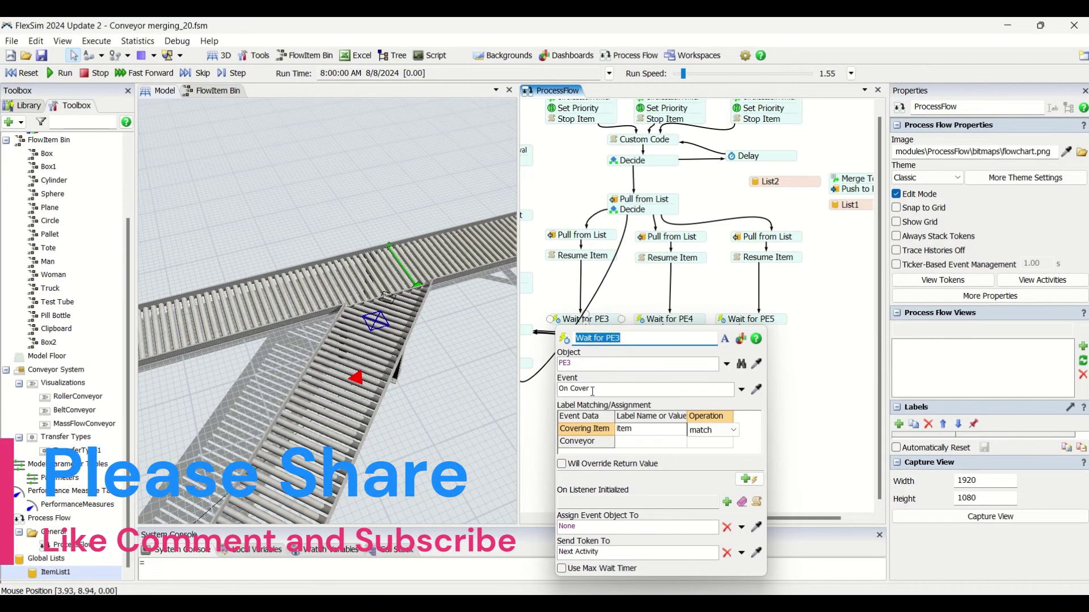
pyautogui.click(415, 282)
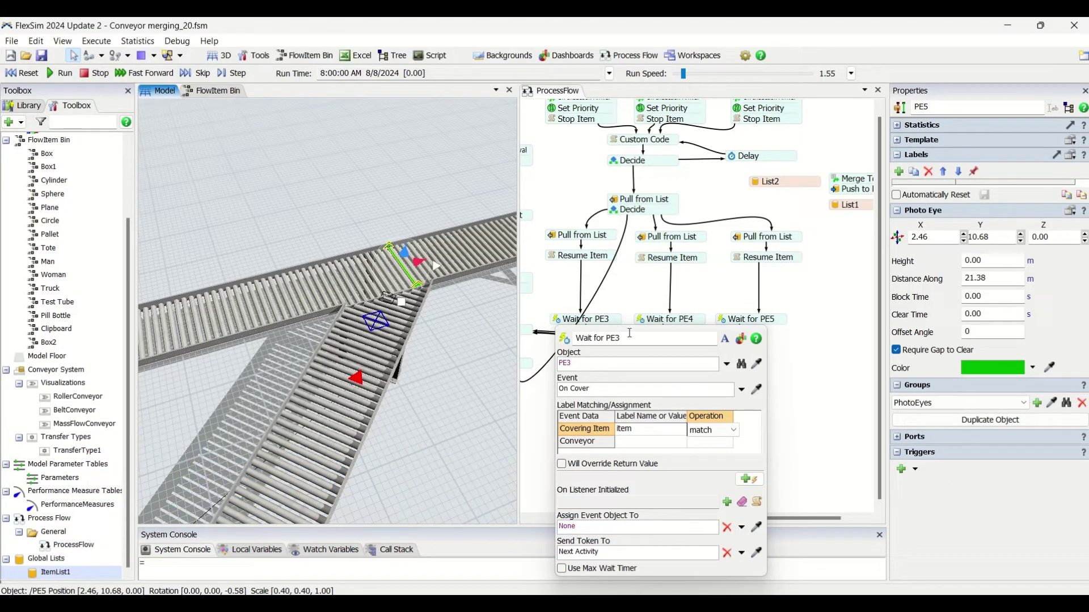
pyautogui.moveTo(456, 394); pyautogui.dragTo(567, 318)
# - Locate photo eye PE3 in the model, recheck the Wait for PE3 event and label matching, and trace its connector to Push to List
pyautogui.click(637, 218)
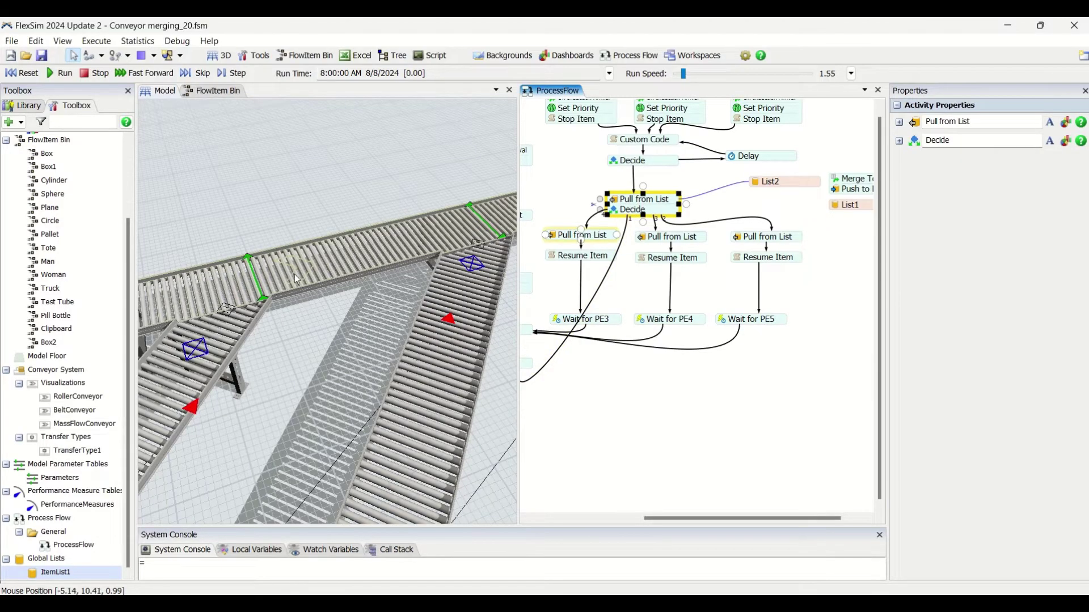
pyautogui.click(261, 288)
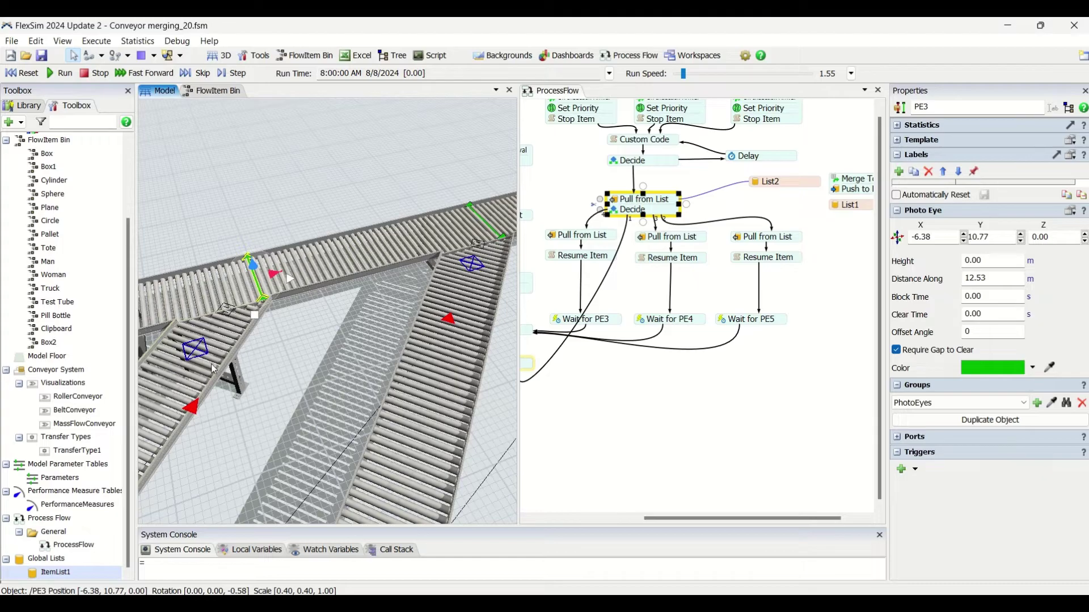
pyautogui.click(558, 321)
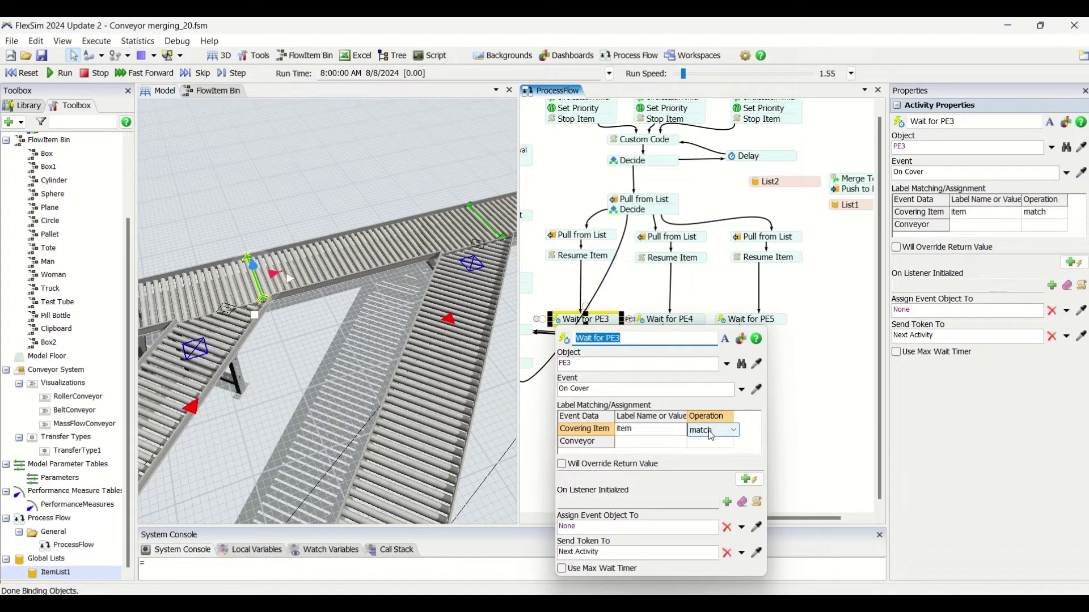
pyautogui.click(586, 389)
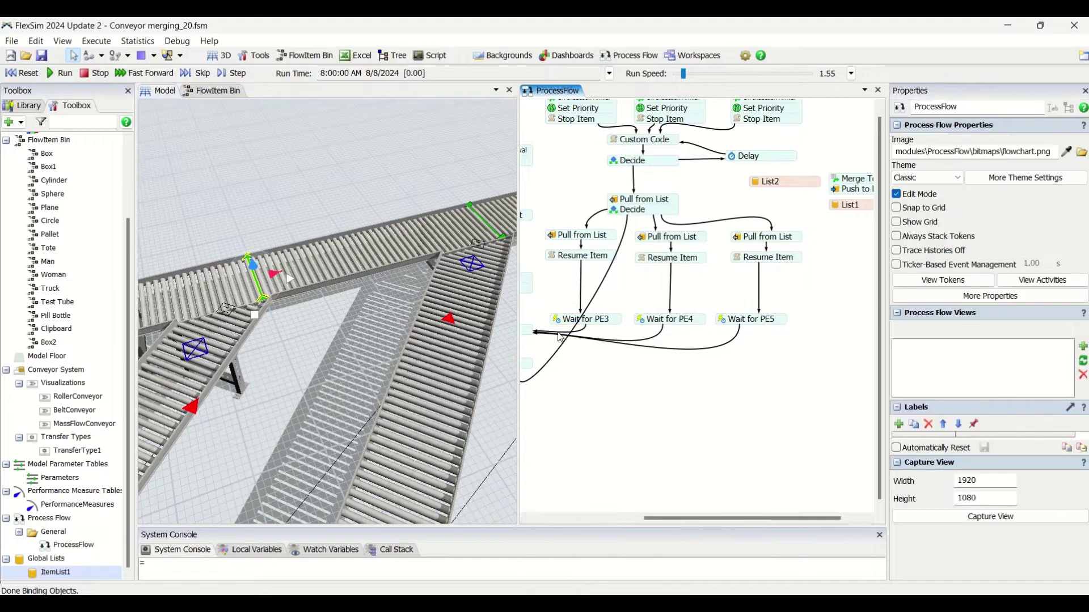
pyautogui.moveTo(585, 389); pyautogui.dragTo(668, 371)
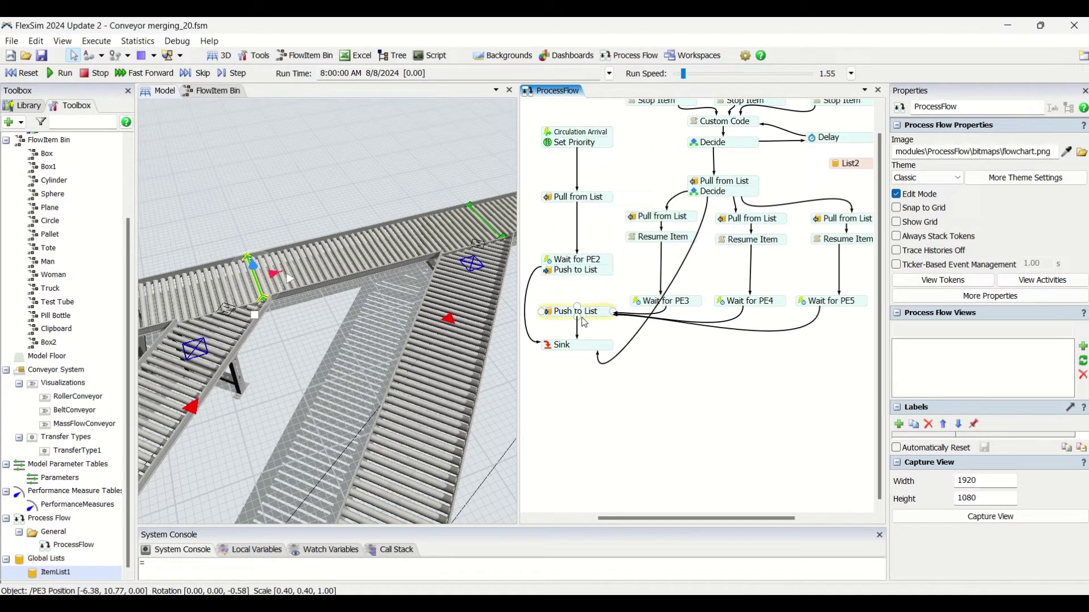
# - Review the whole process flow, from the three On Induction Arrival blocks through the wait activities to Push to List and Sink
pyautogui.moveTo(692, 376)
pyautogui.mouseDown()
pyautogui.moveTo(647, 374)
pyautogui.moveTo(705, 378)
pyautogui.mouseUp()
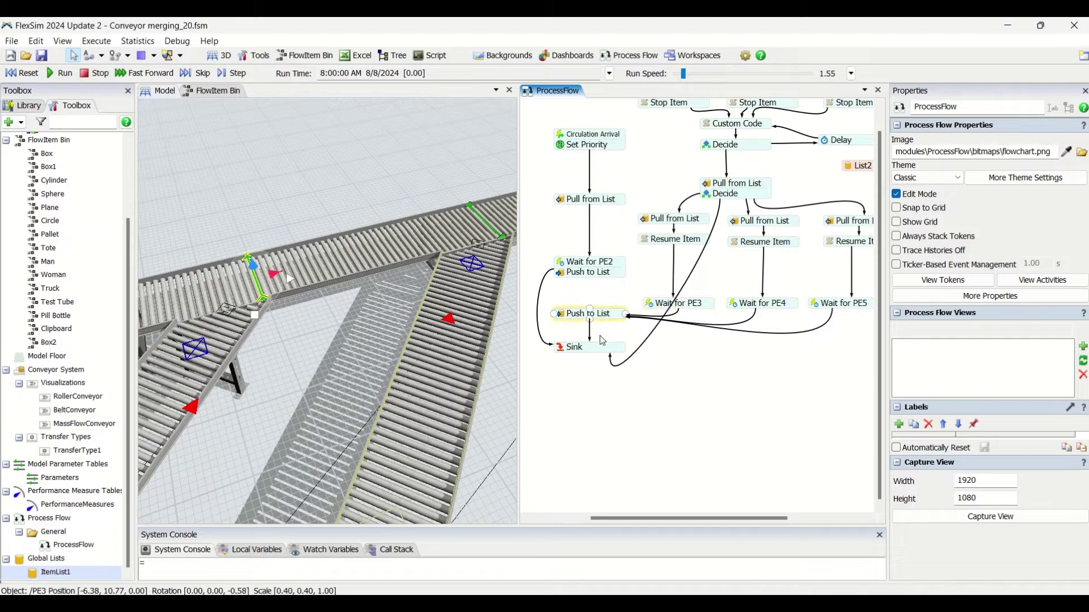
pyautogui.moveTo(880, 318); pyautogui.dragTo(882, 256)
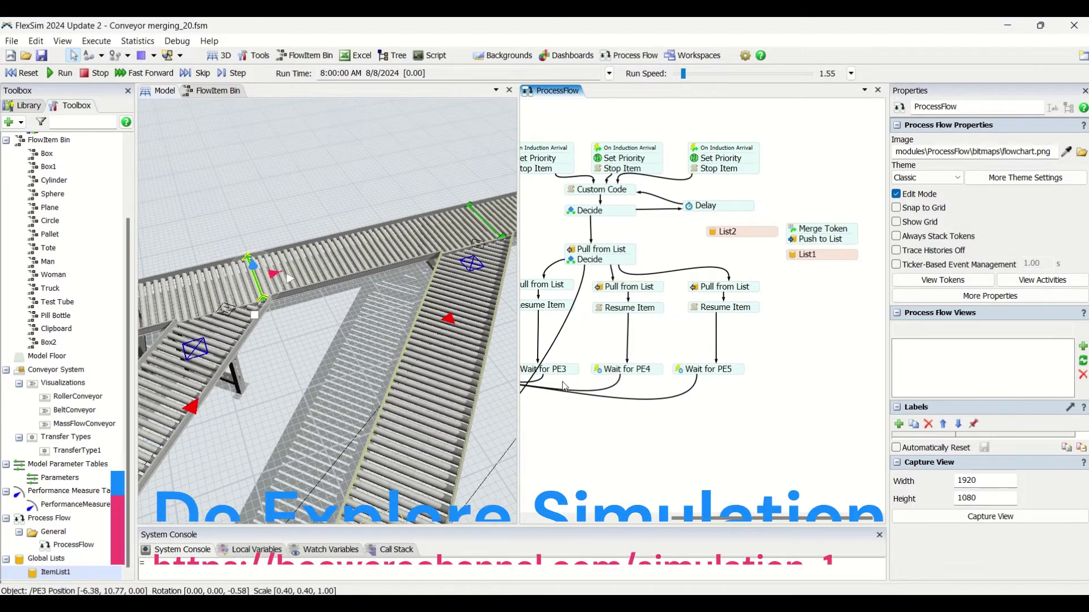
pyautogui.moveTo(559, 406); pyautogui.dragTo(631, 452)
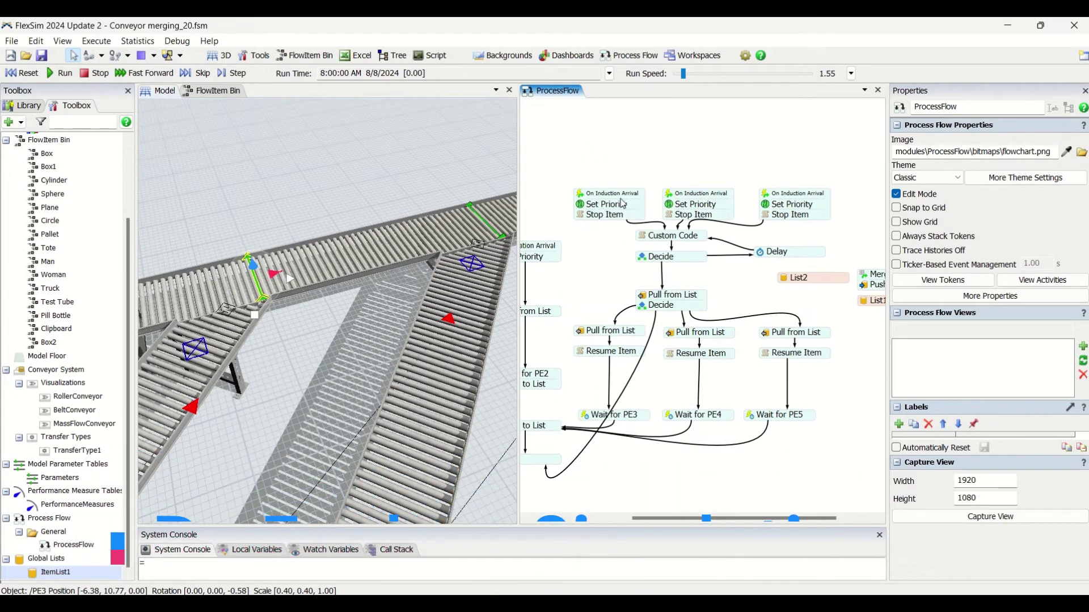
pyautogui.scroll(-3, 749, 318)
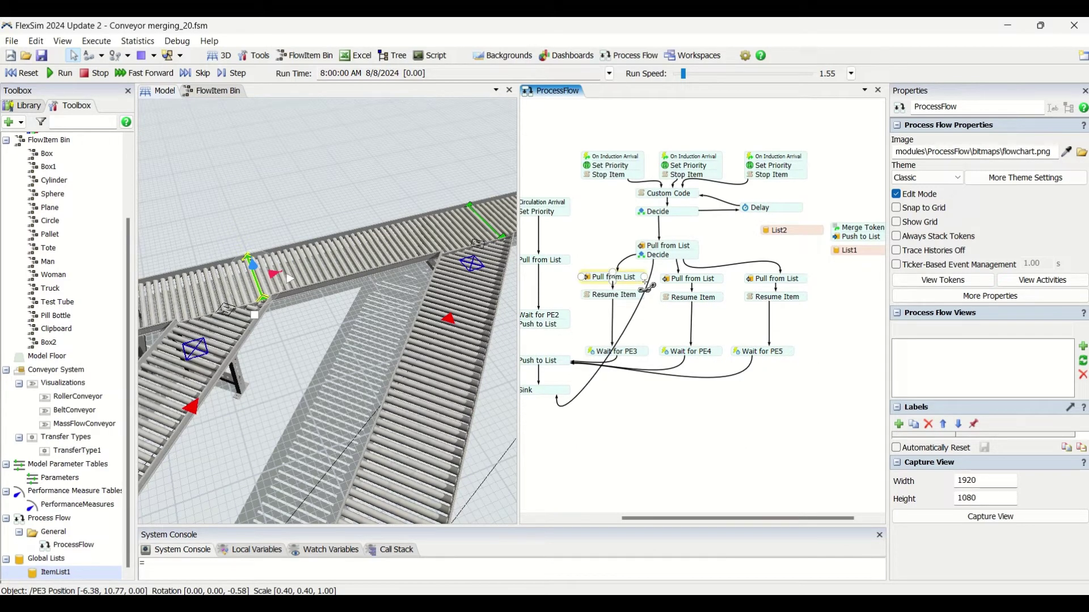
pyautogui.scroll(-2, 697, 423)
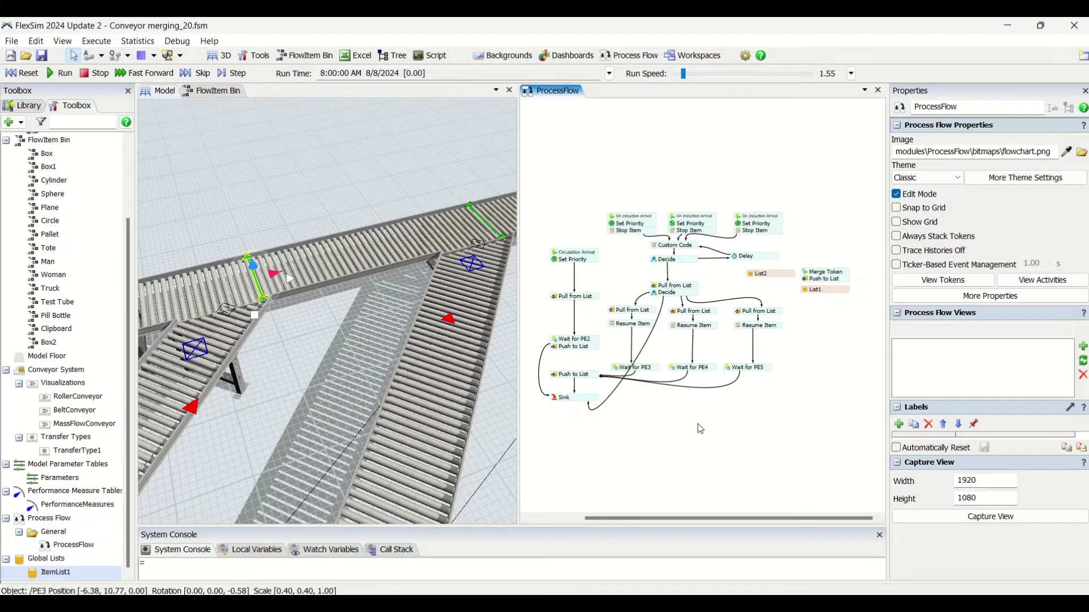
# - Change the event of the Wait for PE3 activity to the On Continue event of decision point DP2
pyautogui.doubleClick(617, 370)
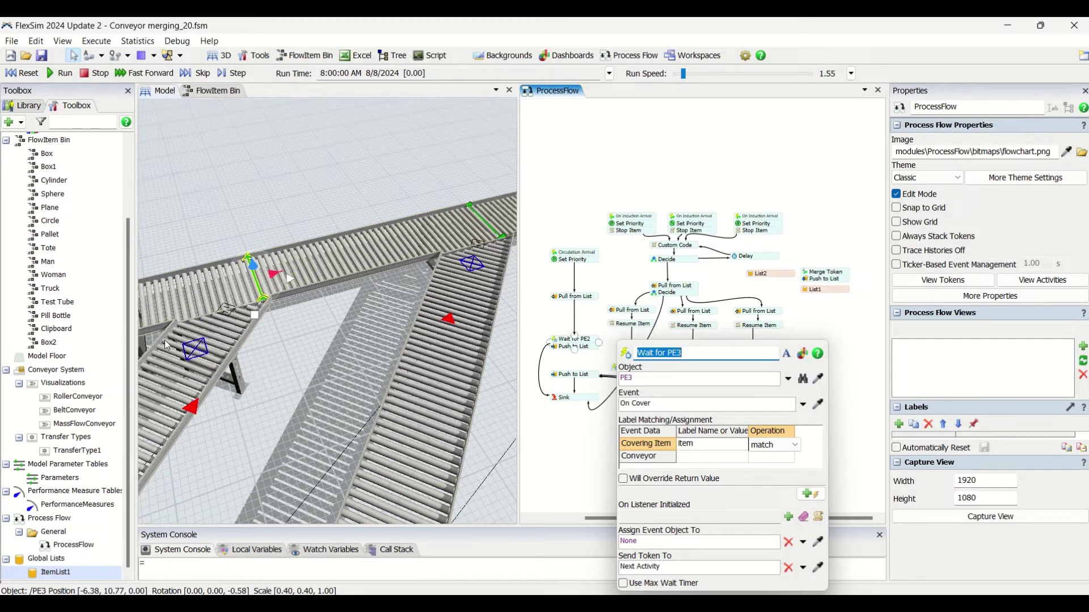
pyautogui.click(337, 350)
pyautogui.scroll(-2, 336, 350)
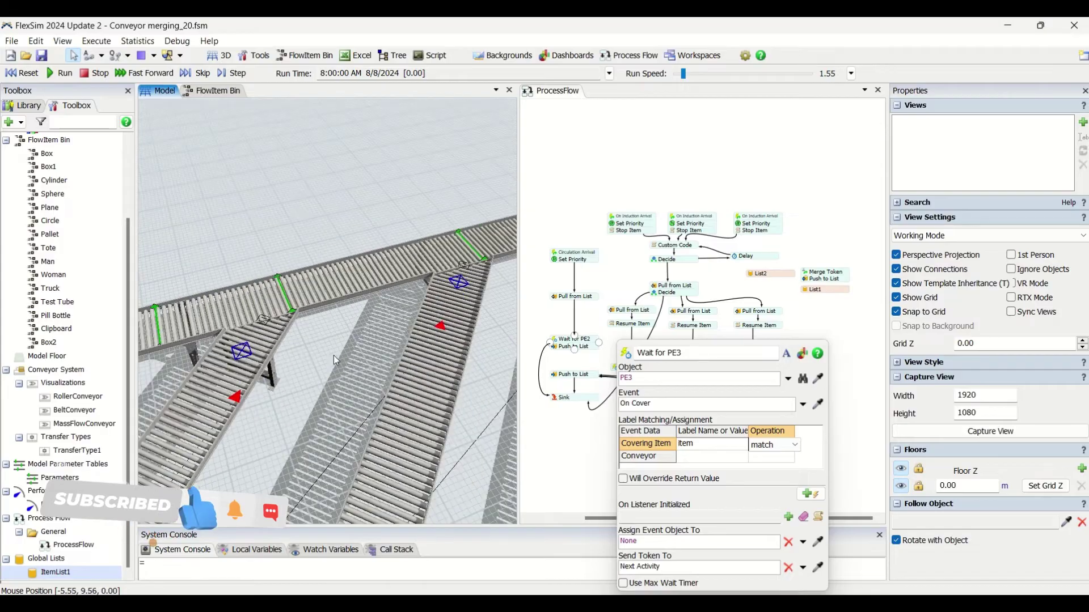
pyautogui.scroll(-4, 333, 355)
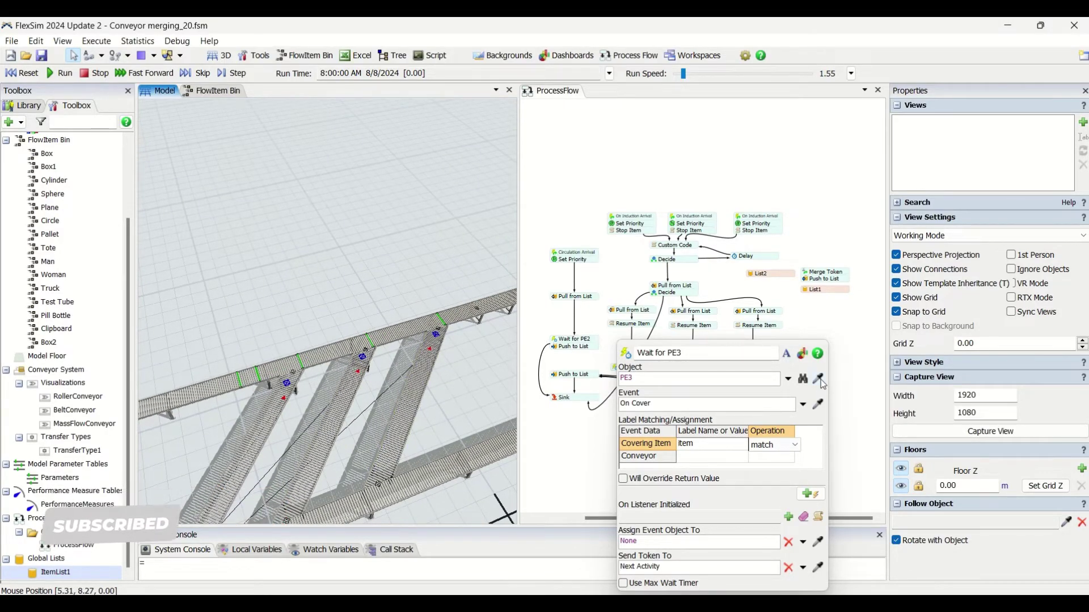
pyautogui.click(286, 384)
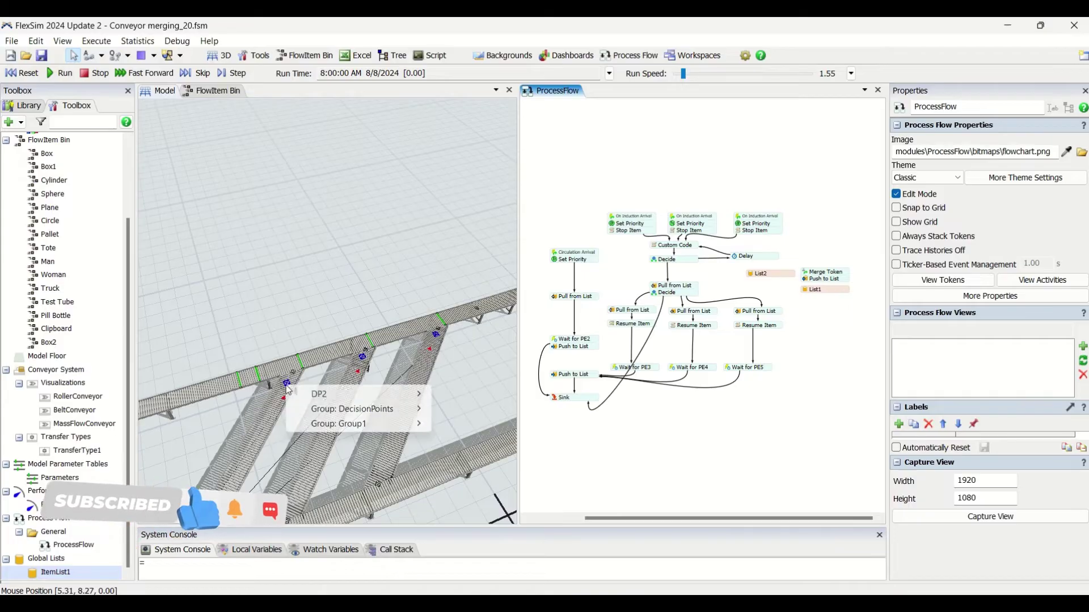
pyautogui.moveTo(329, 394)
pyautogui.click(482, 408)
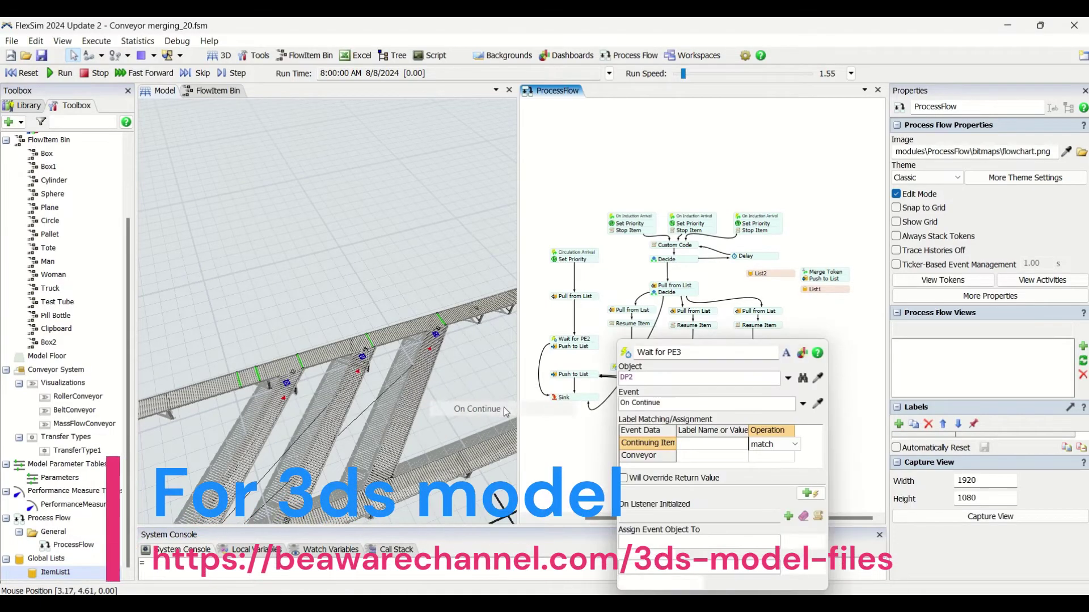
# - Match the Continuing Item of the Wait for PE3 event to the label item and close its settings
pyautogui.click(712, 445)
pyautogui.write('i')
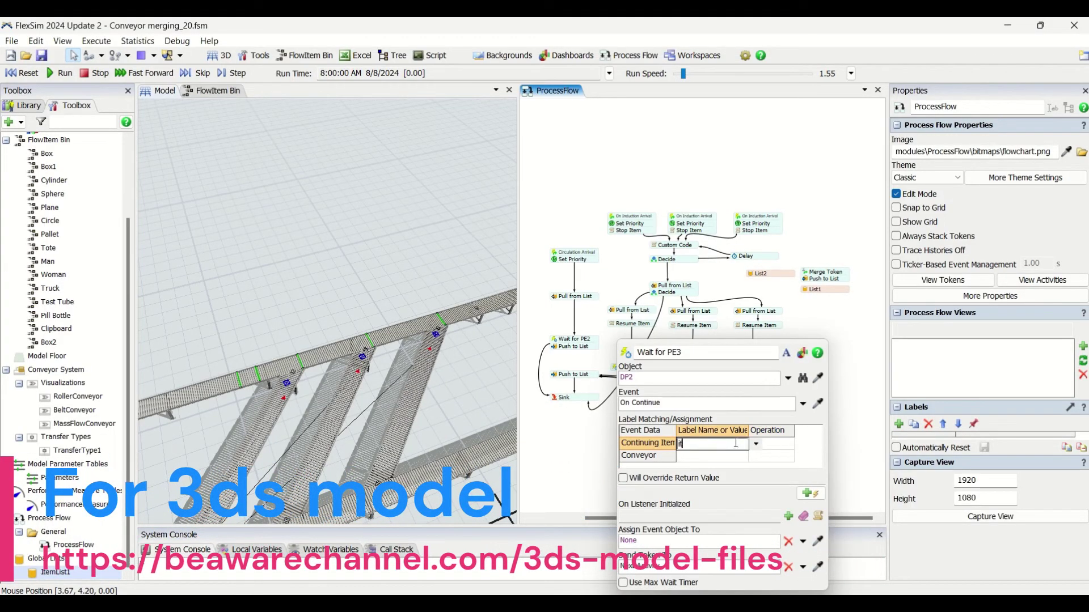
pyautogui.write('tem')
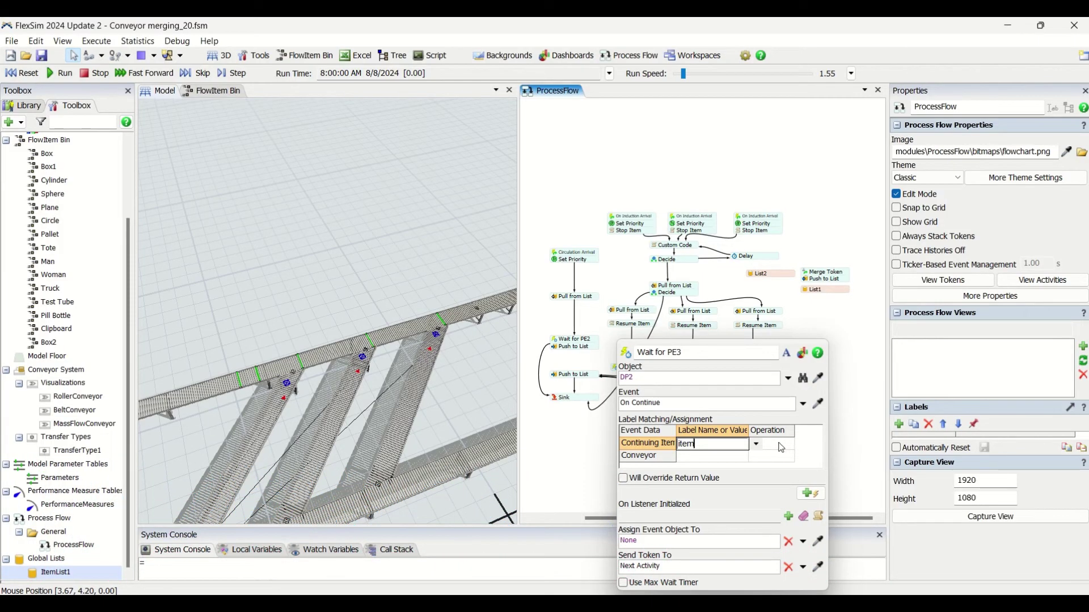
pyautogui.click(781, 448)
pyautogui.click(769, 487)
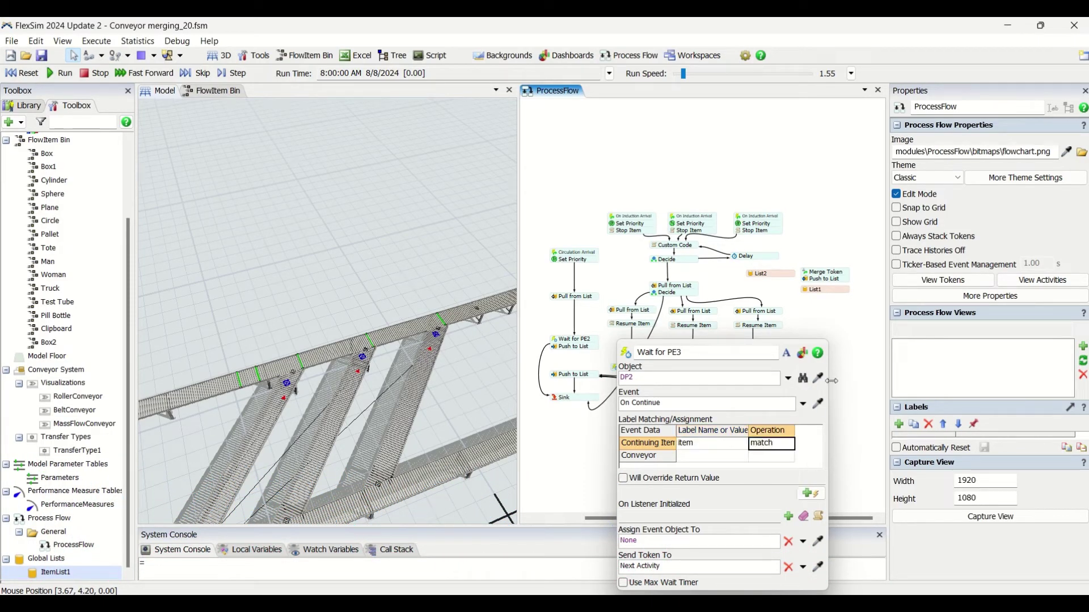
pyautogui.click(844, 331)
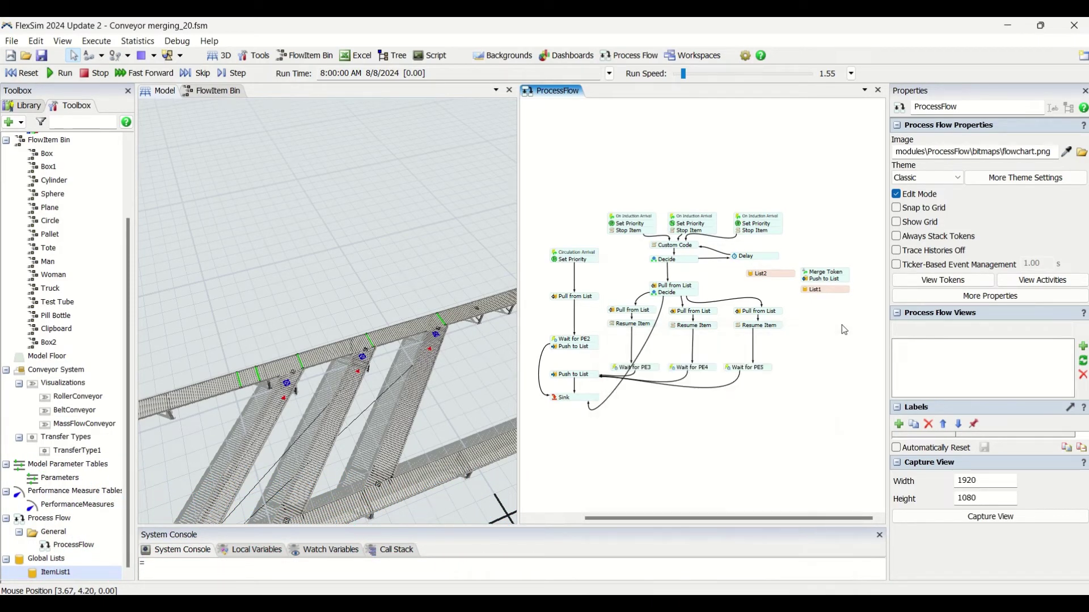
# - Reset and run the simulation, and watch the items merge at the first junction of the main conveyor
pyautogui.click(21, 76)
pyautogui.click(64, 73)
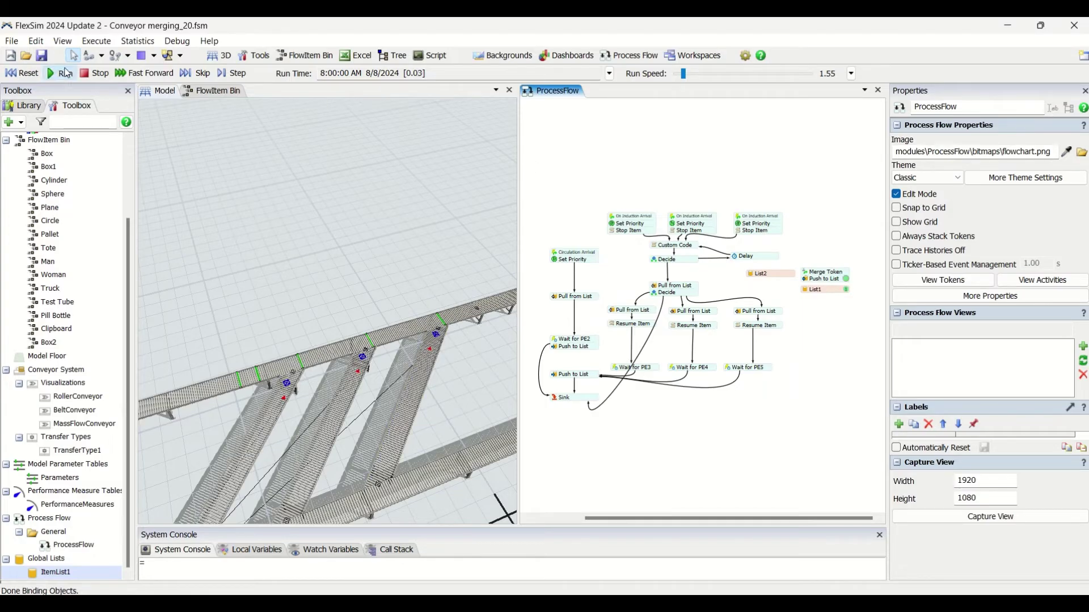
pyautogui.moveTo(693, 74); pyautogui.dragTo(685, 75)
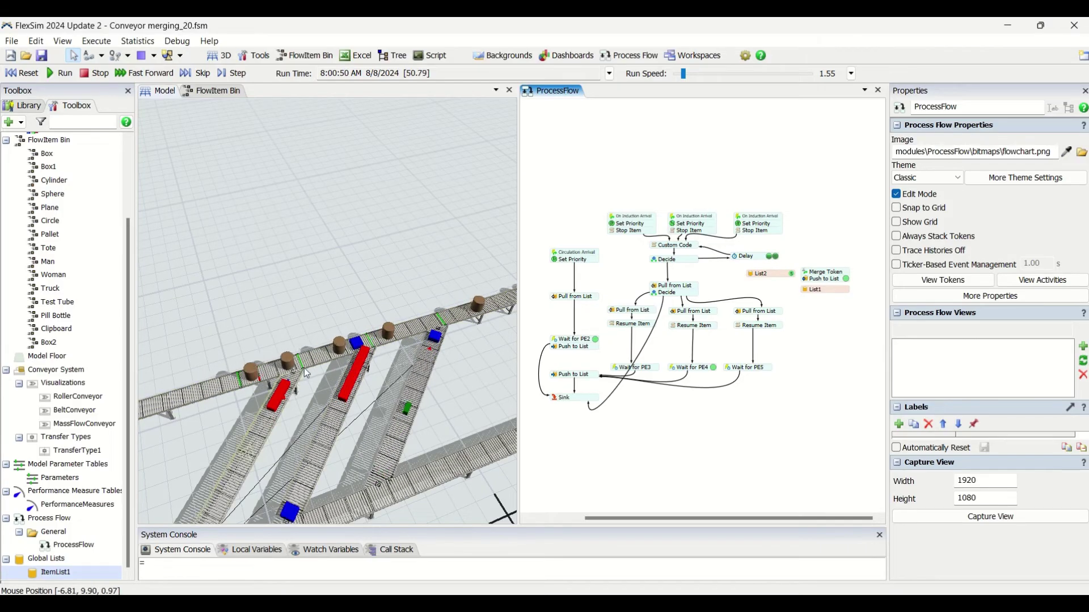
pyautogui.scroll(5, 279, 376)
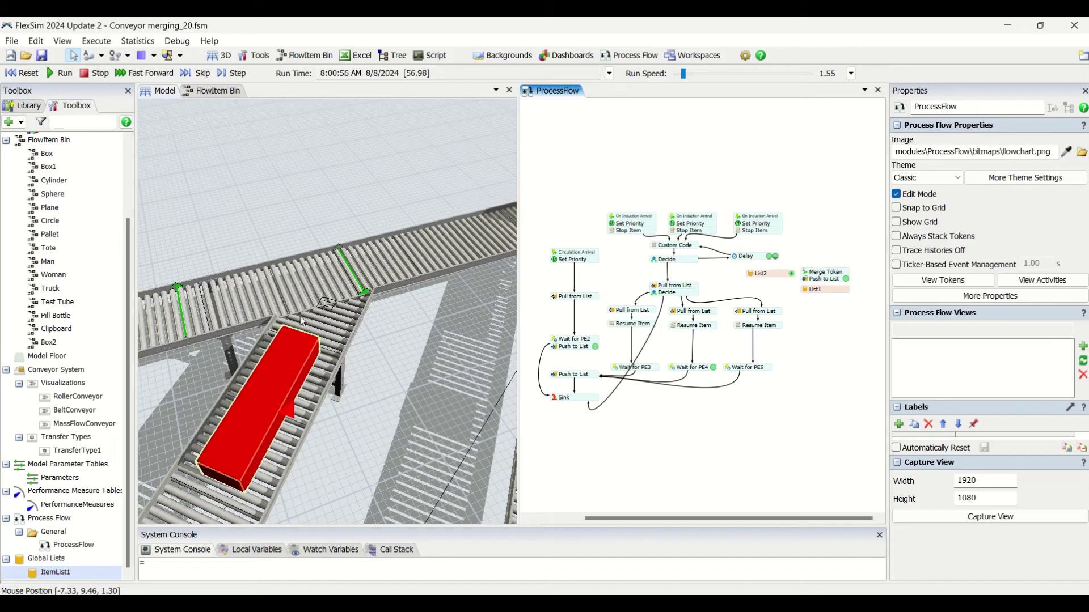
pyautogui.scroll(-5, 299, 338)
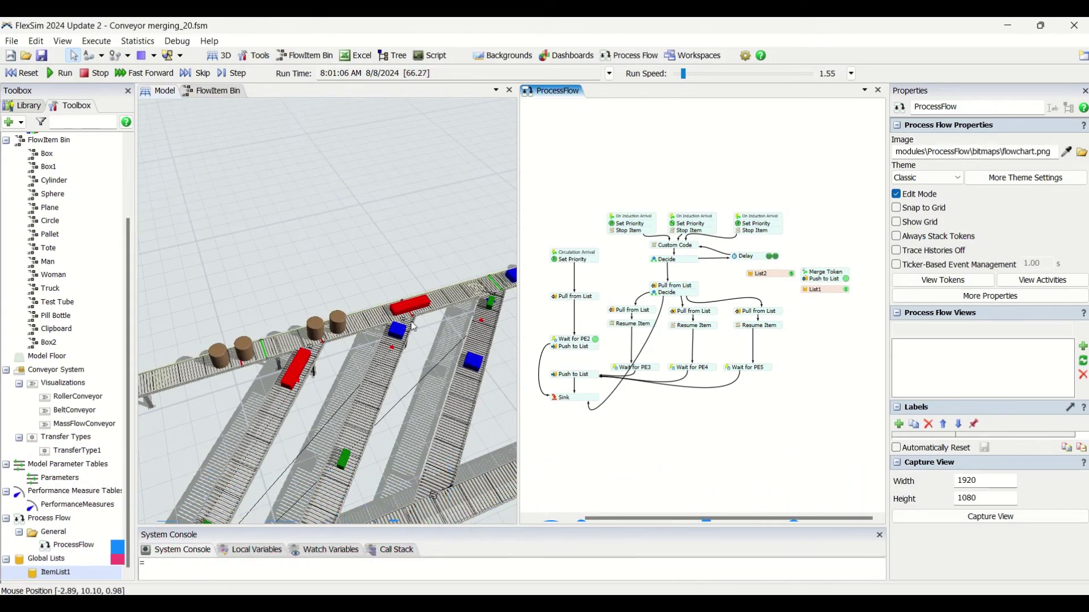
# - Inspect the Merge Token schedule's arrival quantity in the running process flow
pyautogui.moveTo(828, 358); pyautogui.dragTo(799, 360)
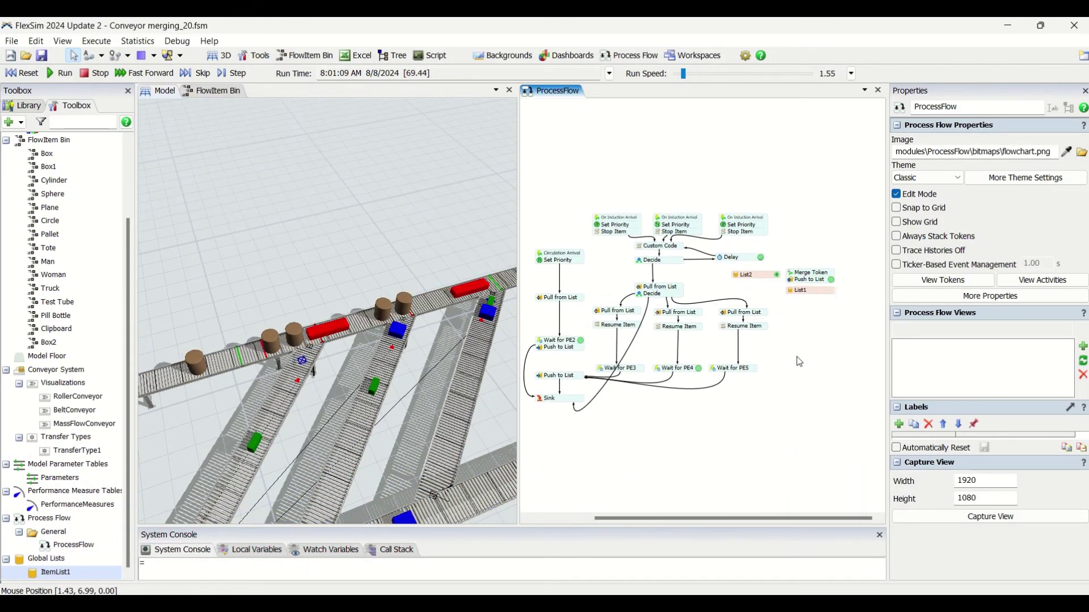
pyautogui.doubleClick(792, 280)
pyautogui.click(947, 407)
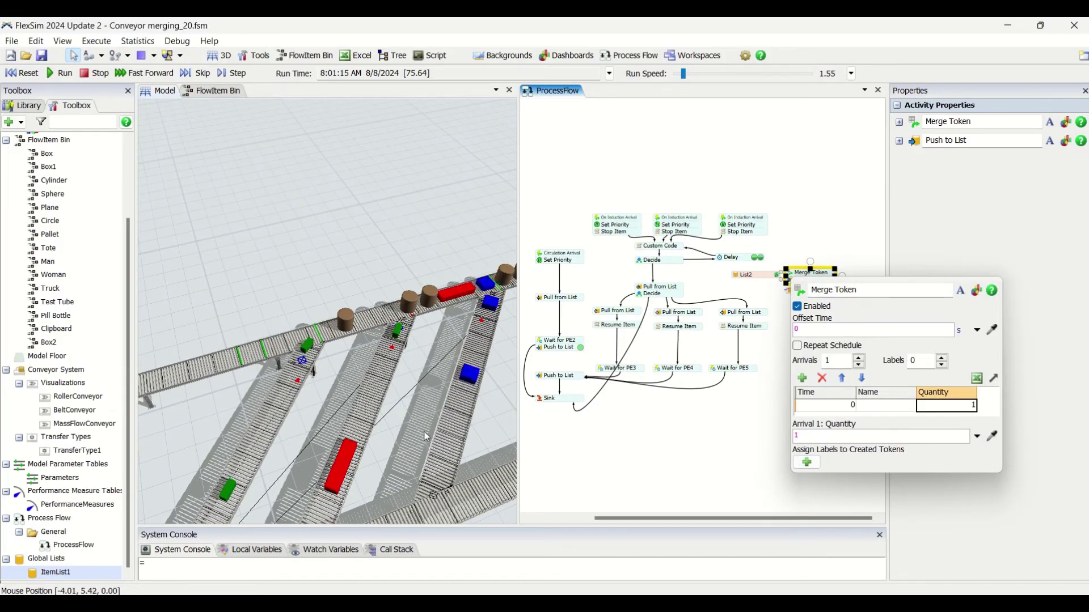
pyautogui.click(709, 454)
# - Widen the 3D model view and watch the items flow along the full conveyor line between Source4 and the sink
pyautogui.scroll(-5, 386, 284)
pyautogui.moveTo(385, 241); pyautogui.dragTo(328, 291)
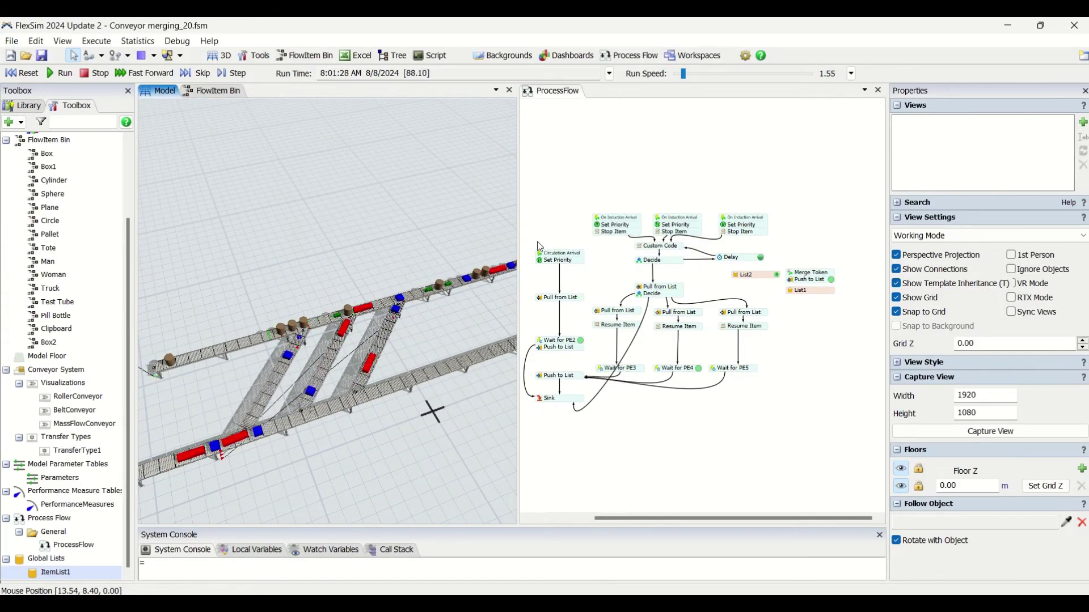
pyautogui.scroll(3, 392, 342)
pyautogui.scroll(-5, 470, 349)
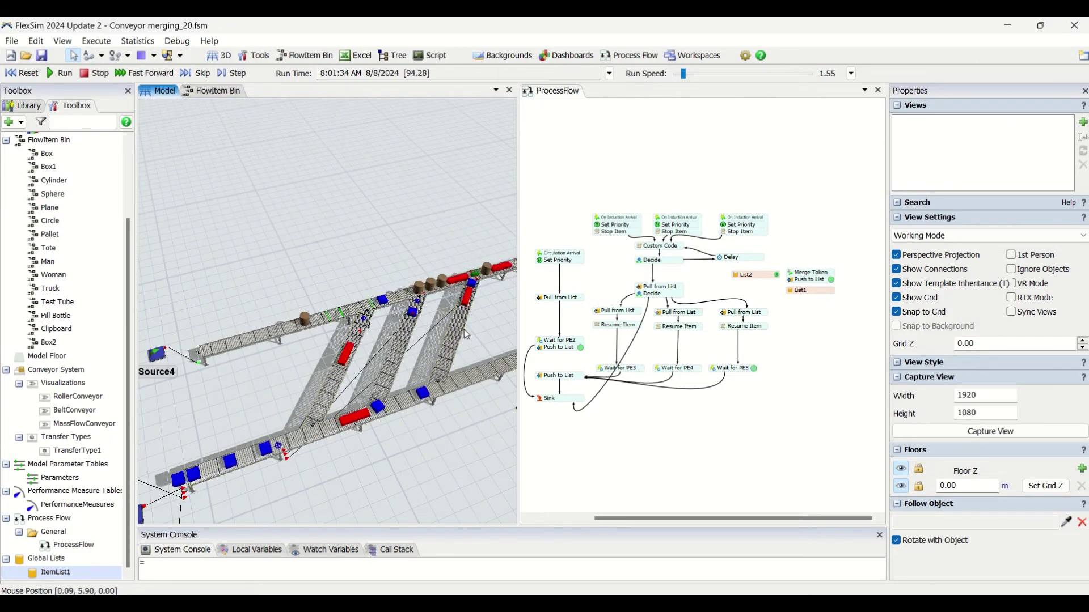
pyautogui.moveTo(482, 324); pyautogui.dragTo(471, 301, button='right')
pyautogui.moveTo(518, 270); pyautogui.dragTo(675, 272)
pyautogui.rightClick(520, 448)
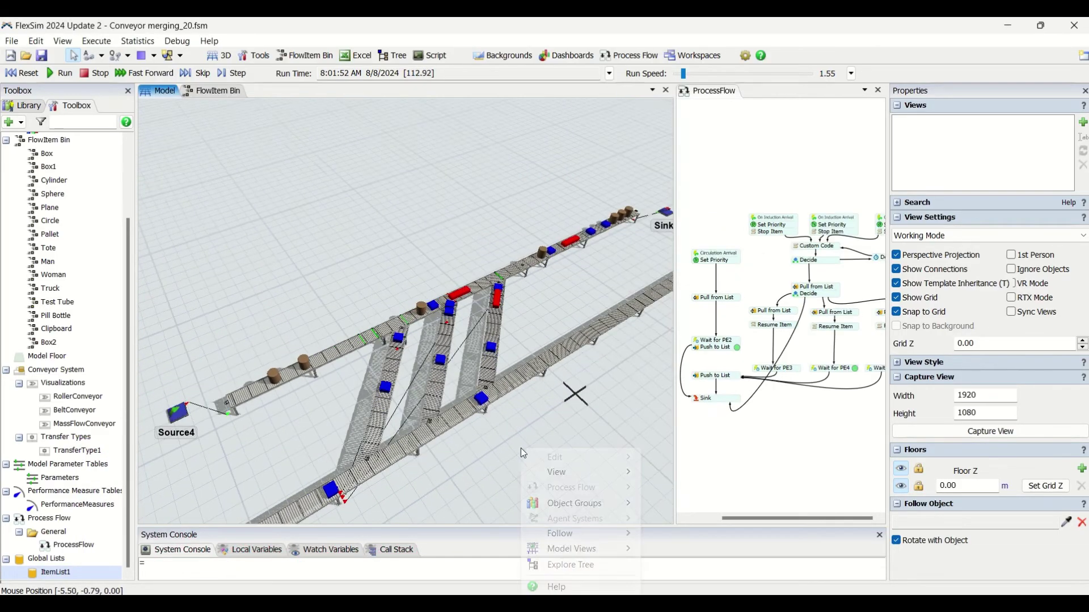
pyautogui.rightClick(540, 402)
pyautogui.click(500, 462)
# - Examine from several angles how boxes from the three inclined conveyors merge between the cylinders on the main line
pyautogui.moveTo(498, 457); pyautogui.dragTo(456, 416, button='right')
pyautogui.scroll(5, 459, 421)
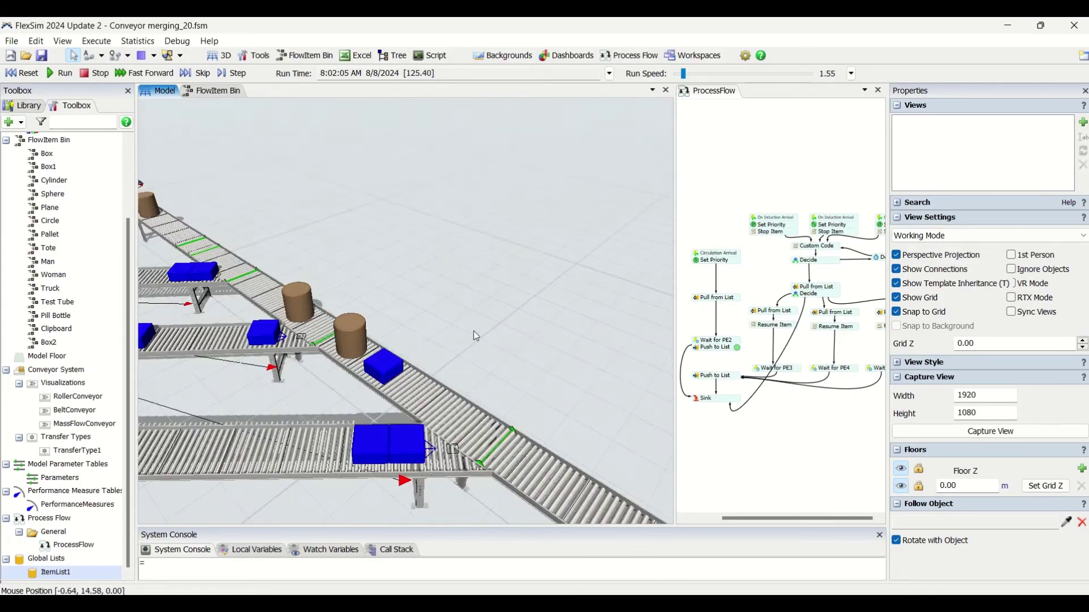
pyautogui.scroll(-3, 333, 431)
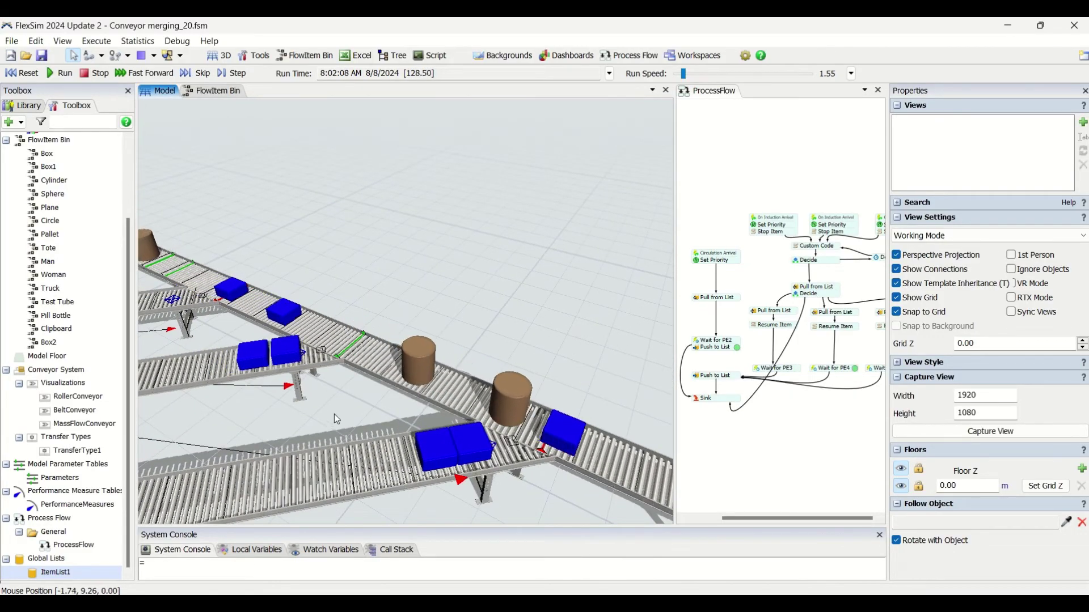
pyautogui.moveTo(335, 414); pyautogui.dragTo(444, 355, button='right')
pyautogui.scroll(-3, 481, 428)
pyautogui.scroll(6, 475, 460)
pyautogui.scroll(-3, 473, 455)
pyautogui.moveTo(472, 453); pyautogui.dragTo(563, 431, button='right')
pyautogui.scroll(3, 444, 367)
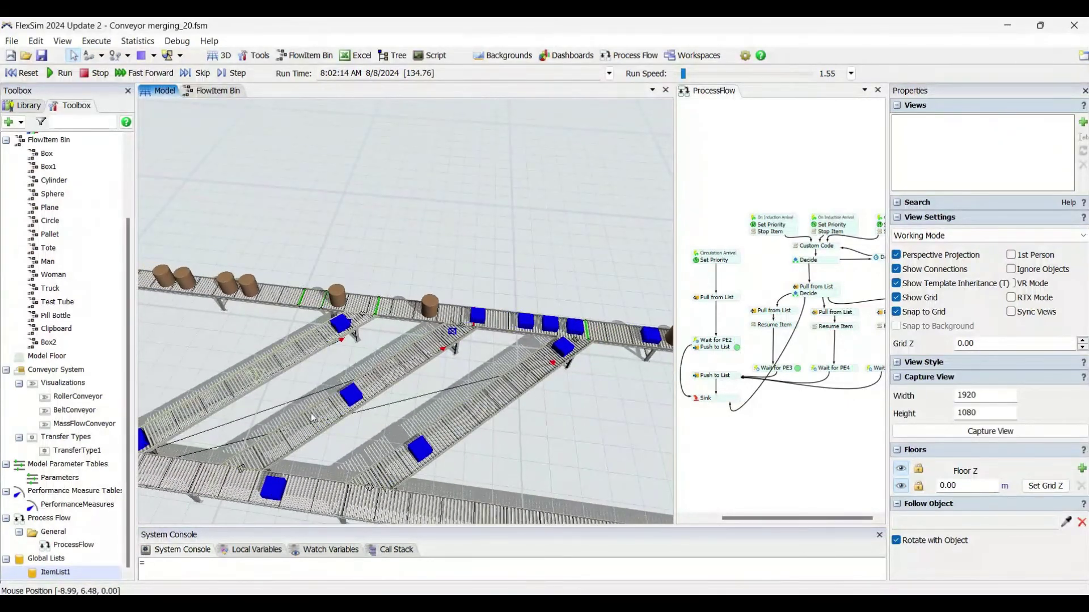